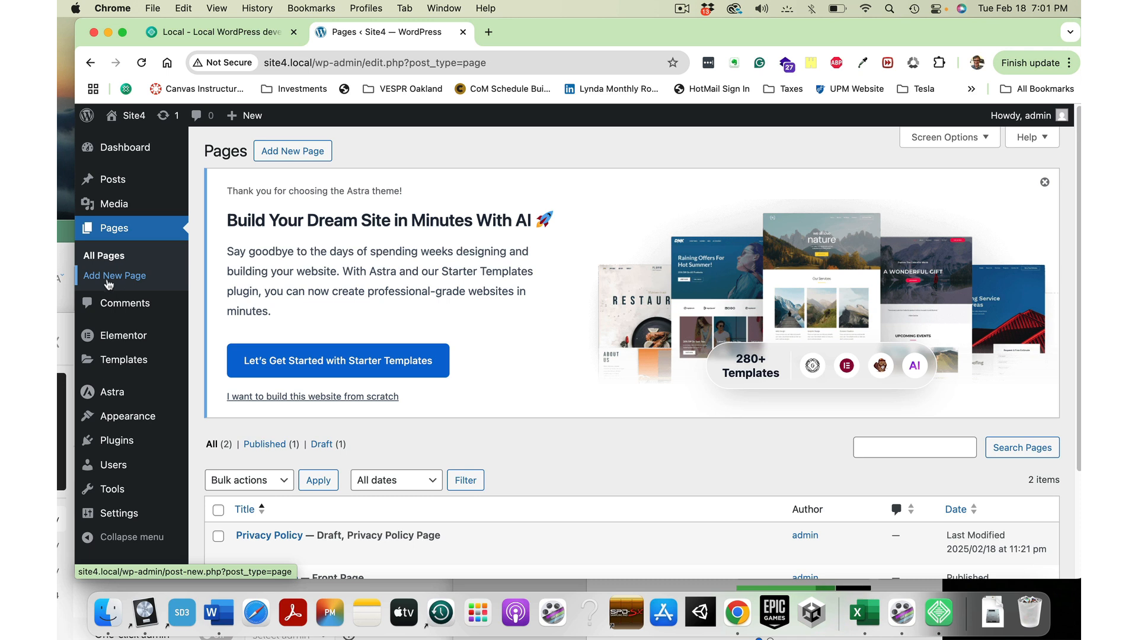
- Create a new page titled "Home", dismissing the block editor welcome guide
click(118, 281)
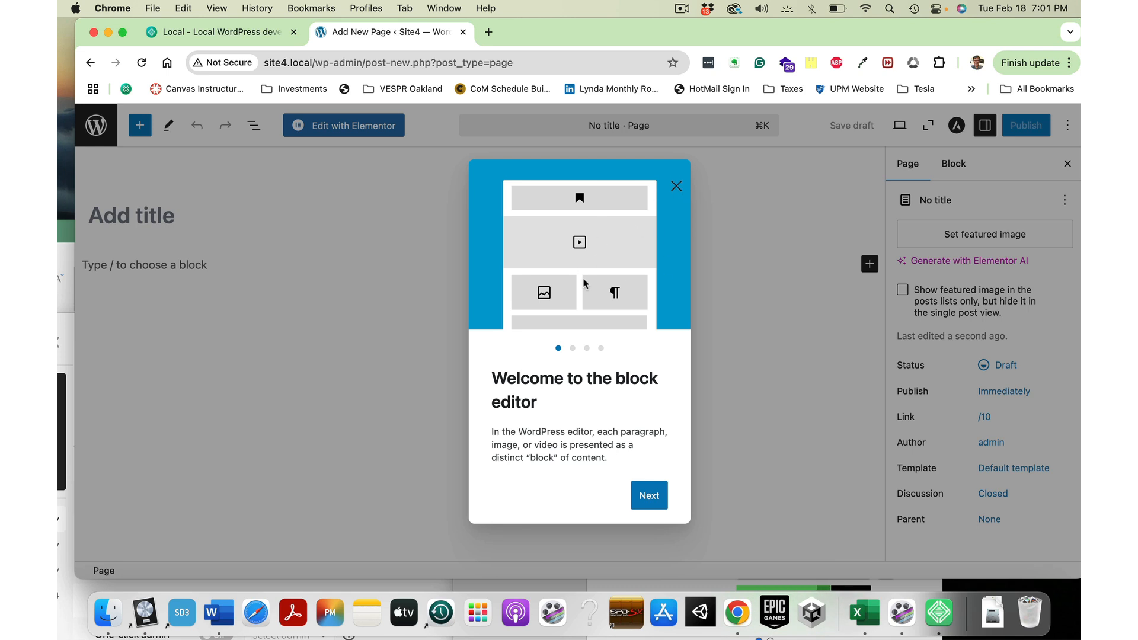
click(677, 187)
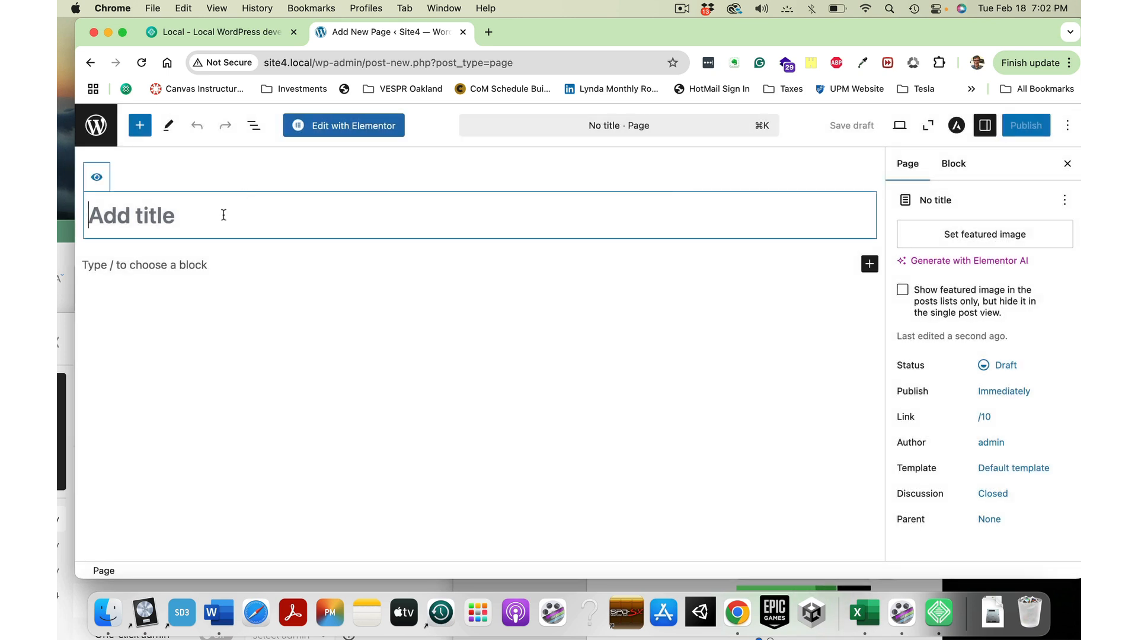
text(Home)
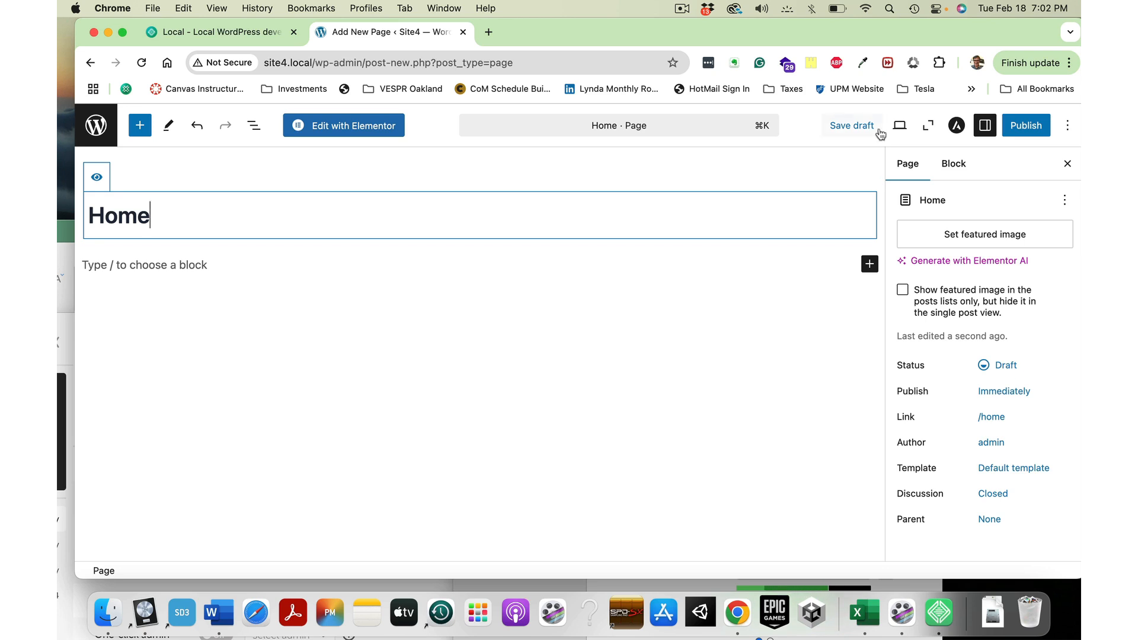
- Examine the Home page's Astra settings for container layout, sidebar and disabled elements
click(957, 126)
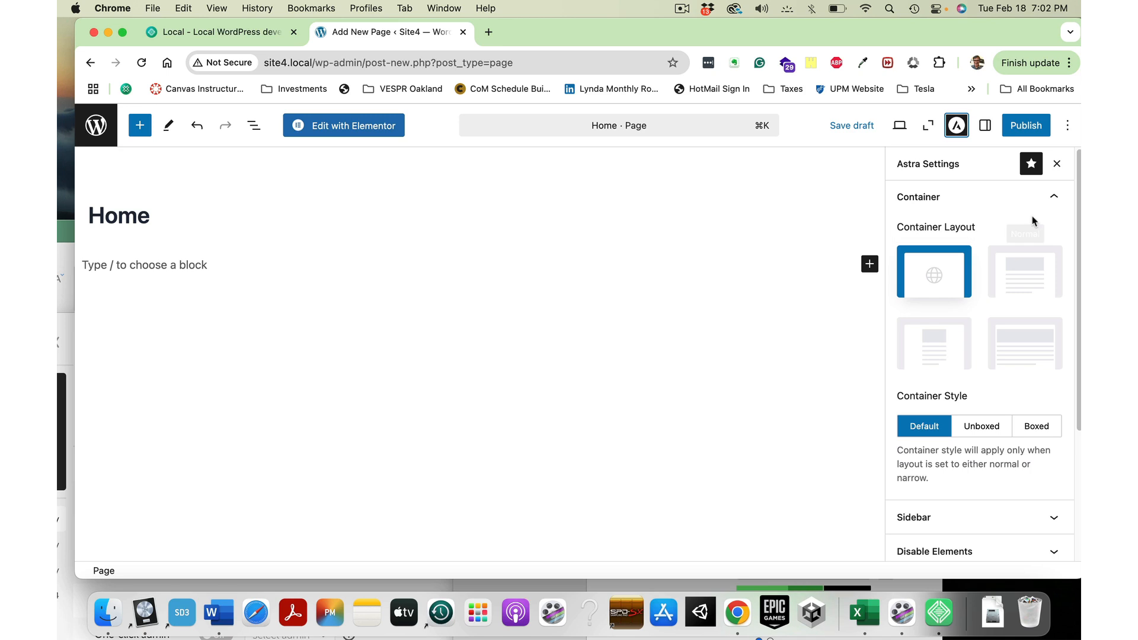
drag(1079, 202, 1065, 286)
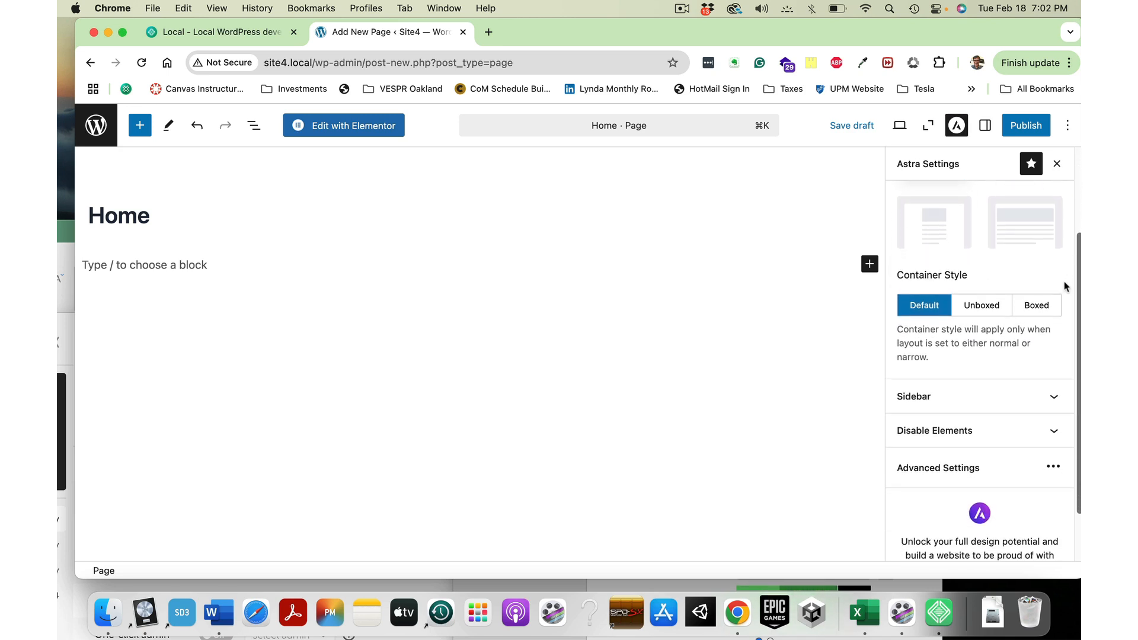
click(1055, 396)
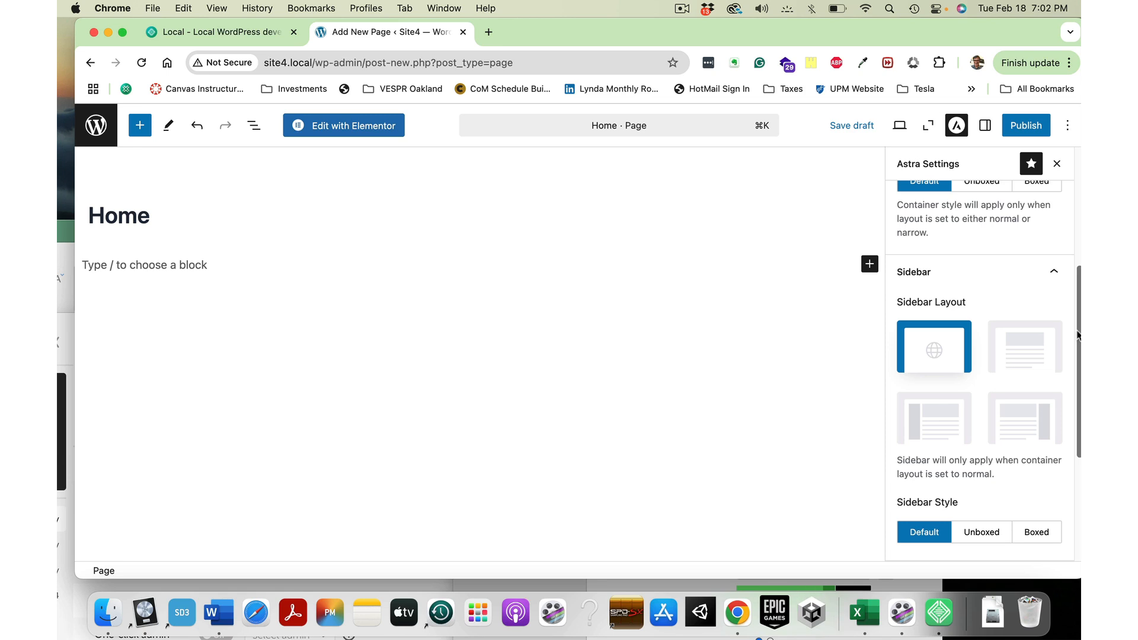
drag(1076, 337, 1073, 396)
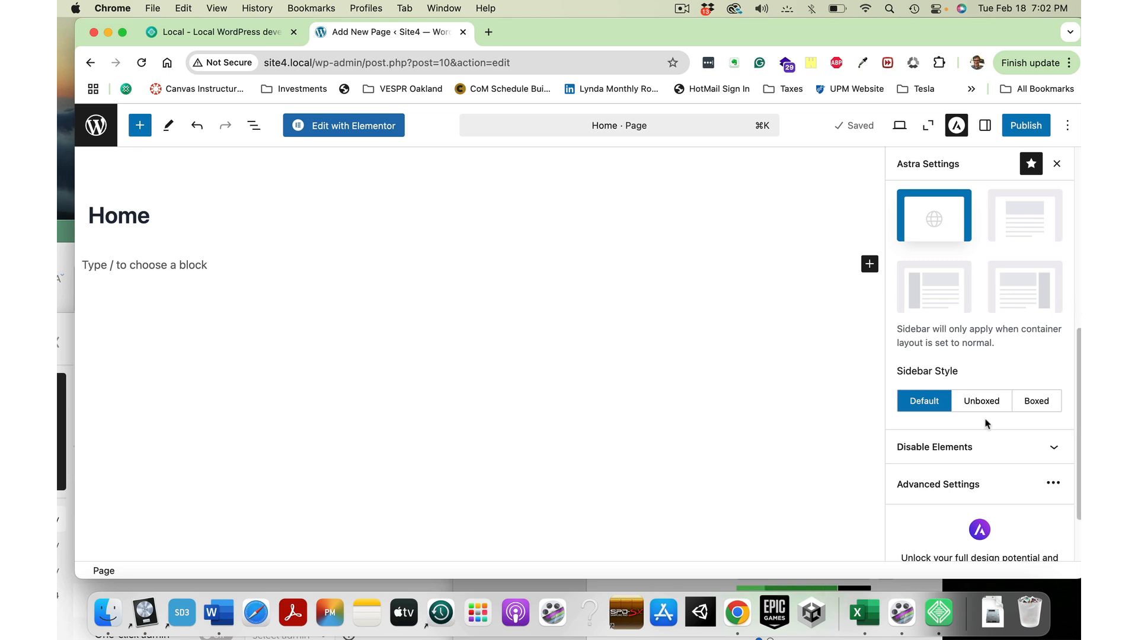
click(1012, 457)
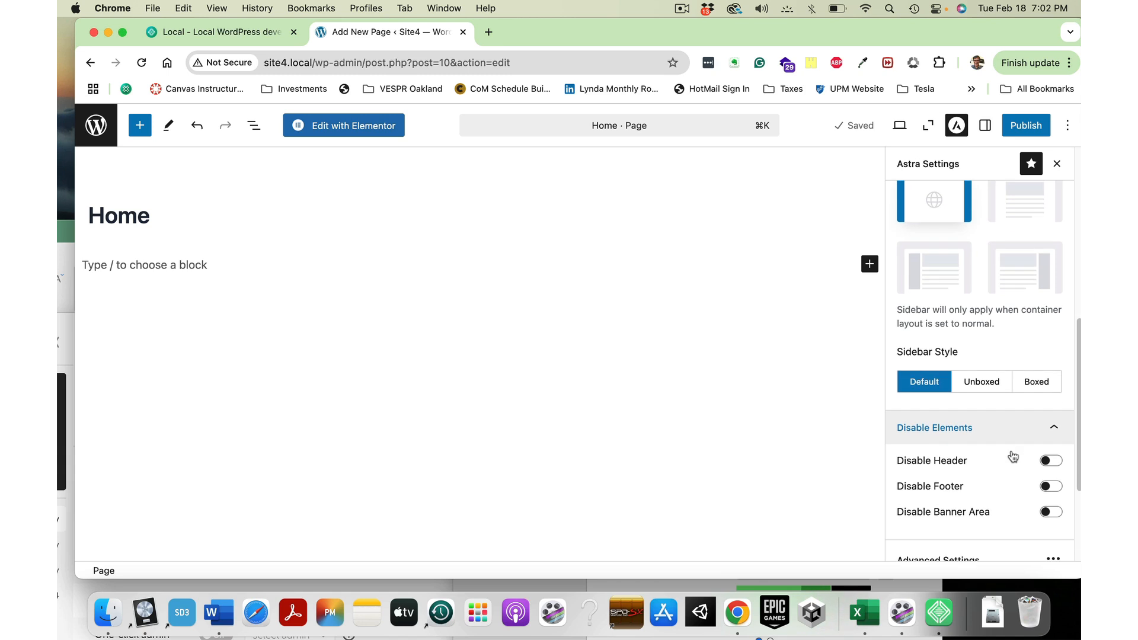
scroll(1013, 457, down, 1)
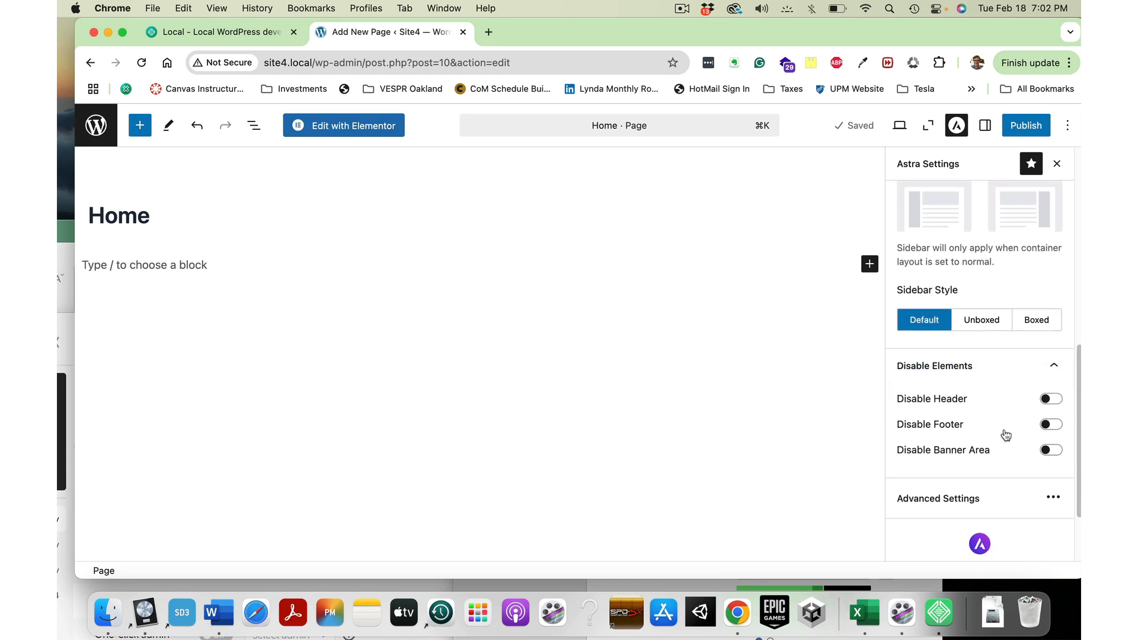
- Try the Disable Header, Disable Footer and Disable Banner Area options, switching each on and back off
click(1053, 399)
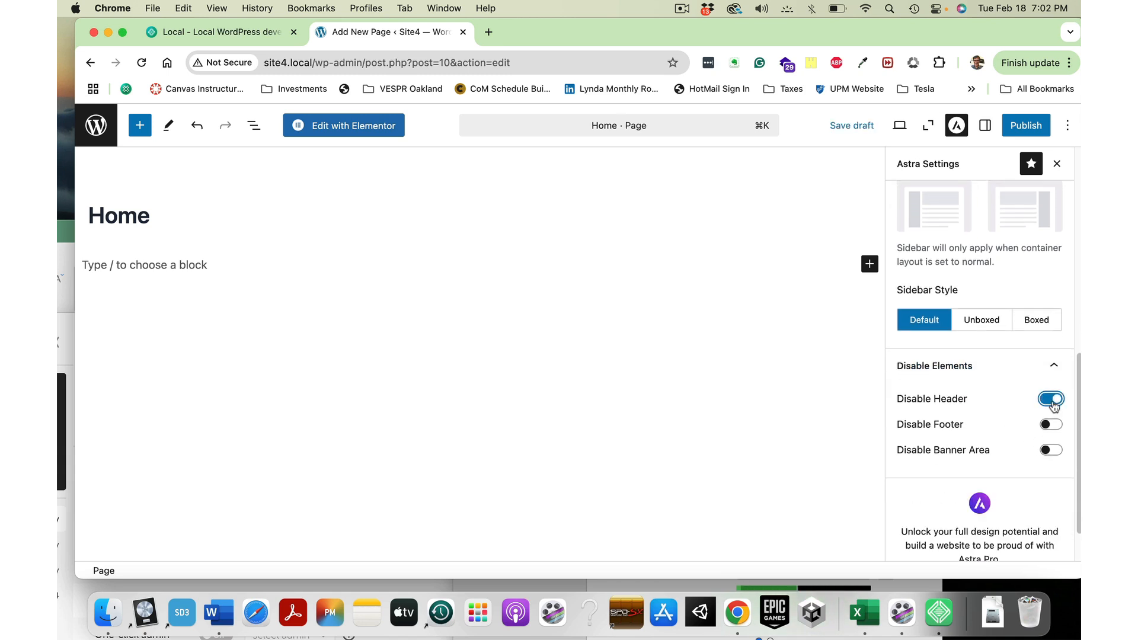
click(1054, 424)
click(1054, 450)
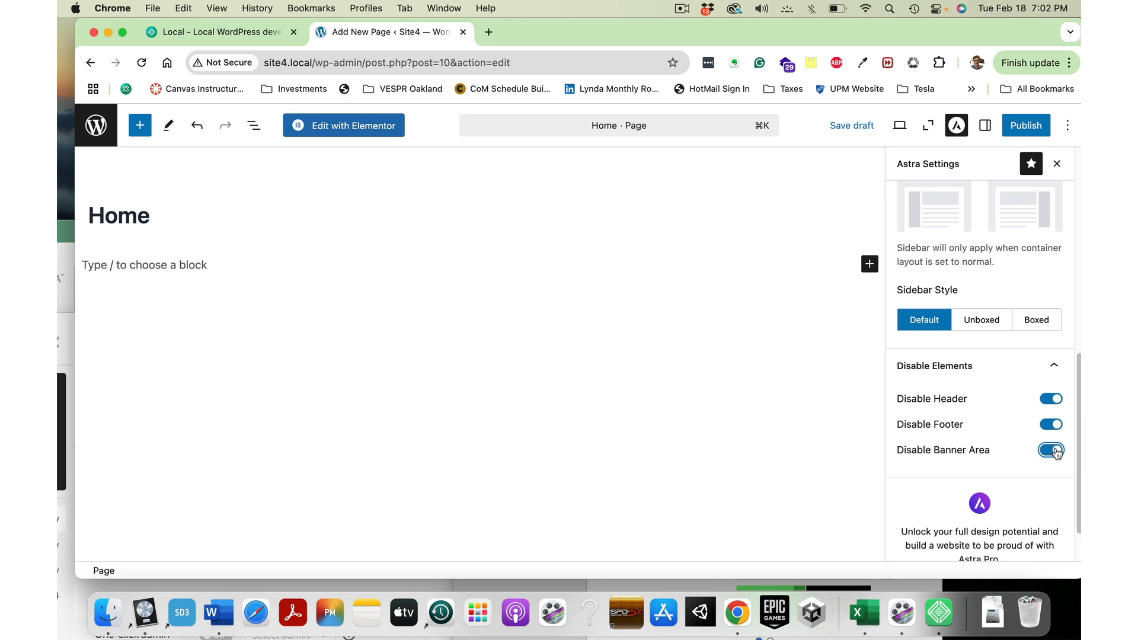
click(1050, 400)
click(1050, 425)
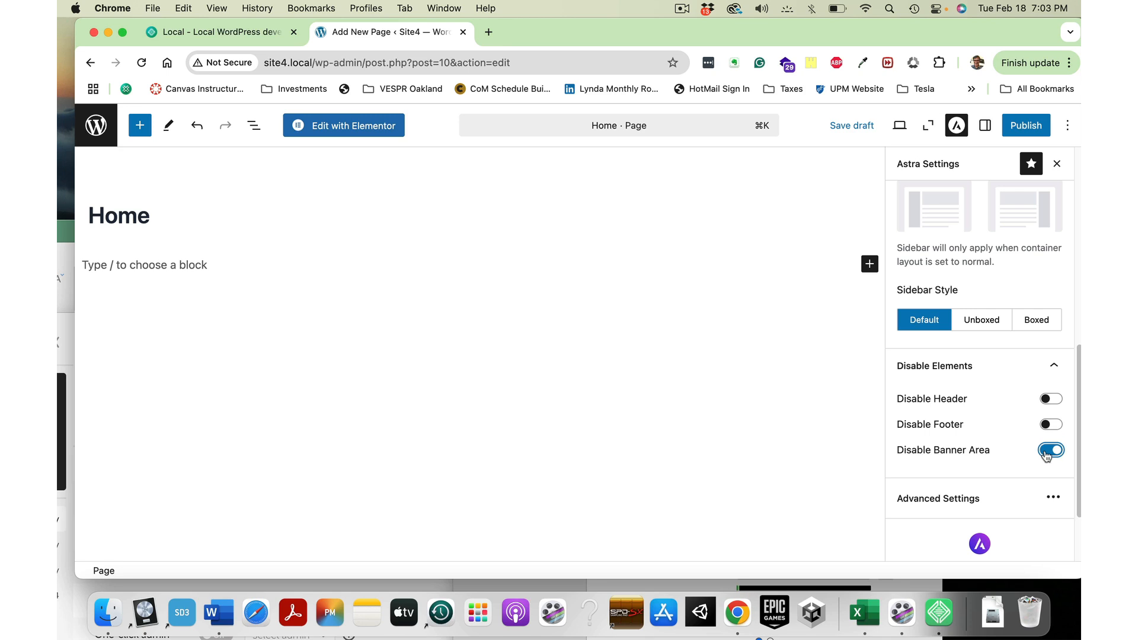
click(1051, 451)
- Review the header options in the page's advanced Astra settings and return to the post
scroll(1051, 457, down, 1)
click(1052, 467)
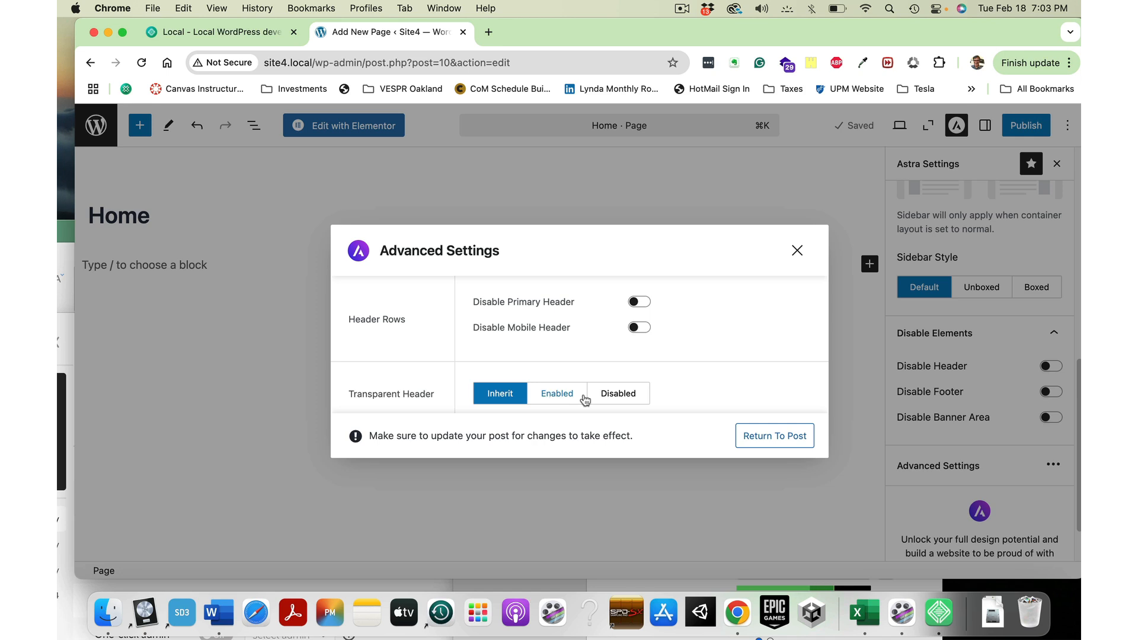
click(760, 430)
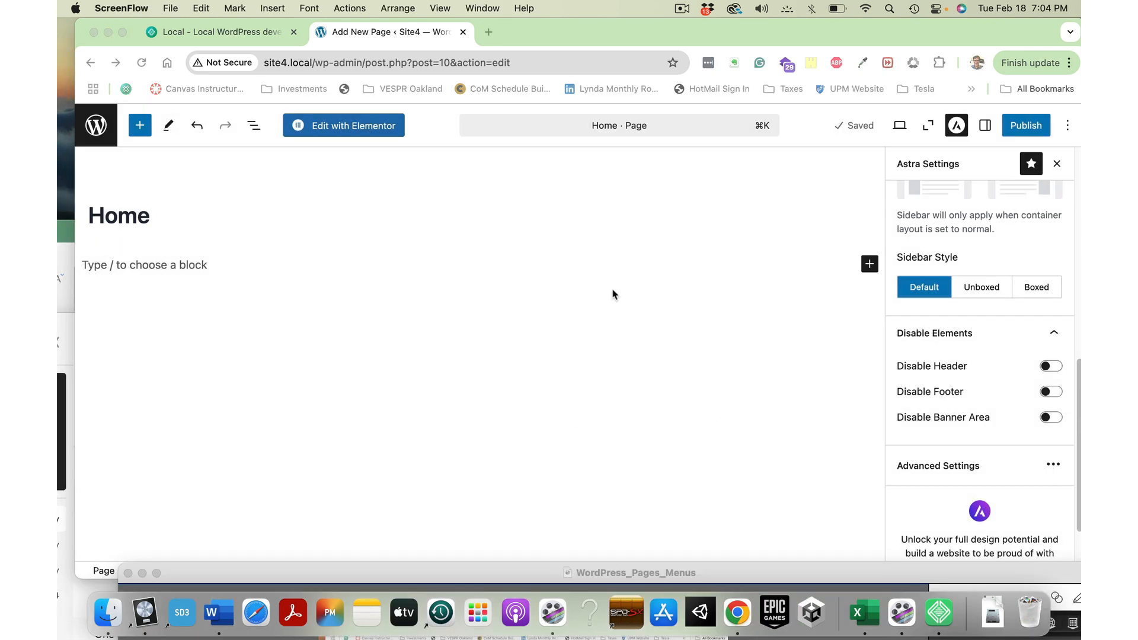
- Publish the Home page and confirm the pre-publish check
click(1026, 128)
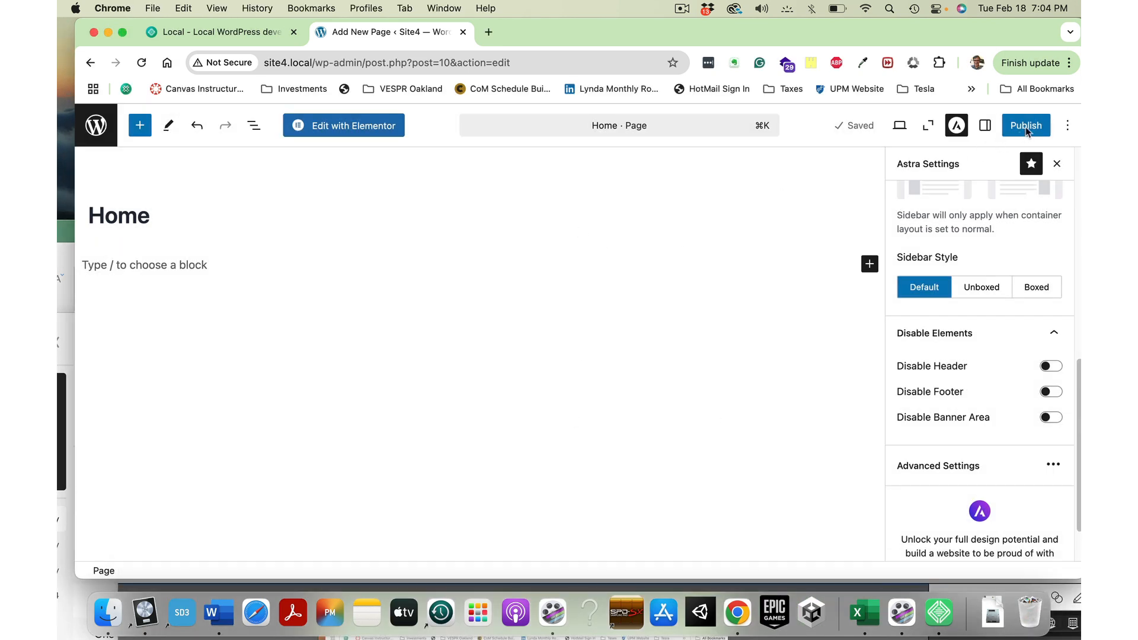
click(1025, 126)
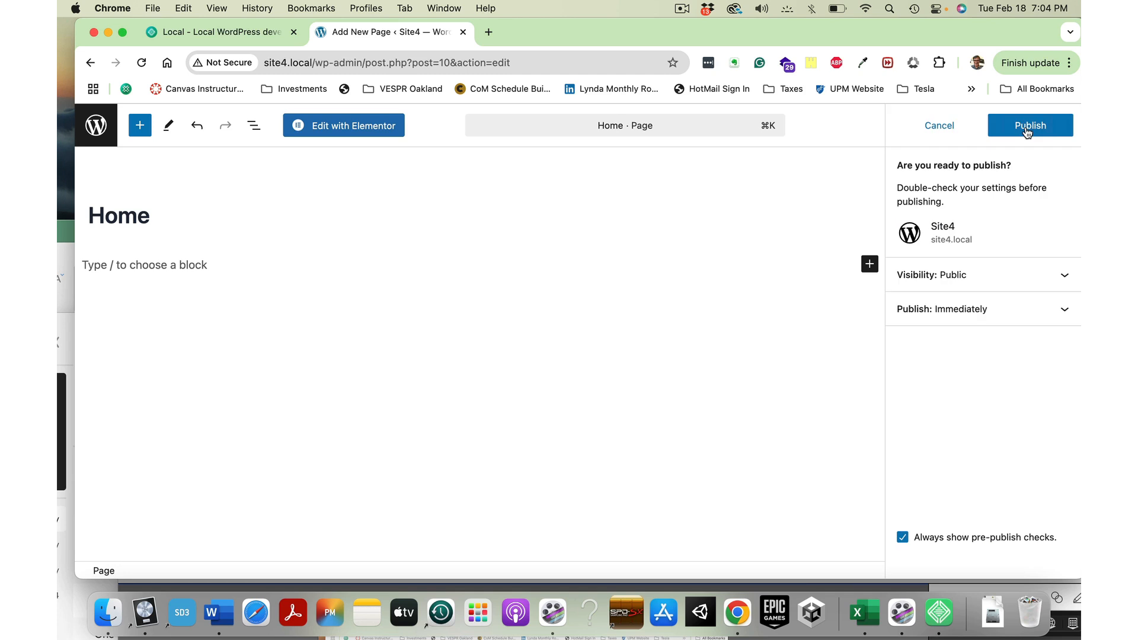
click(1028, 130)
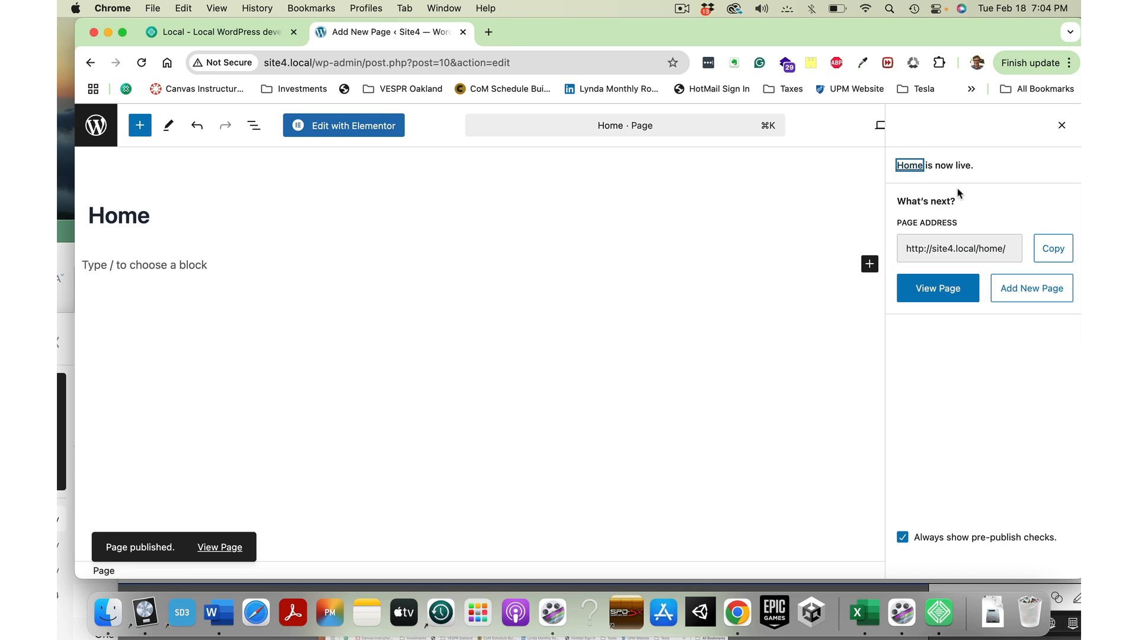
click(900, 243)
key(super+c)
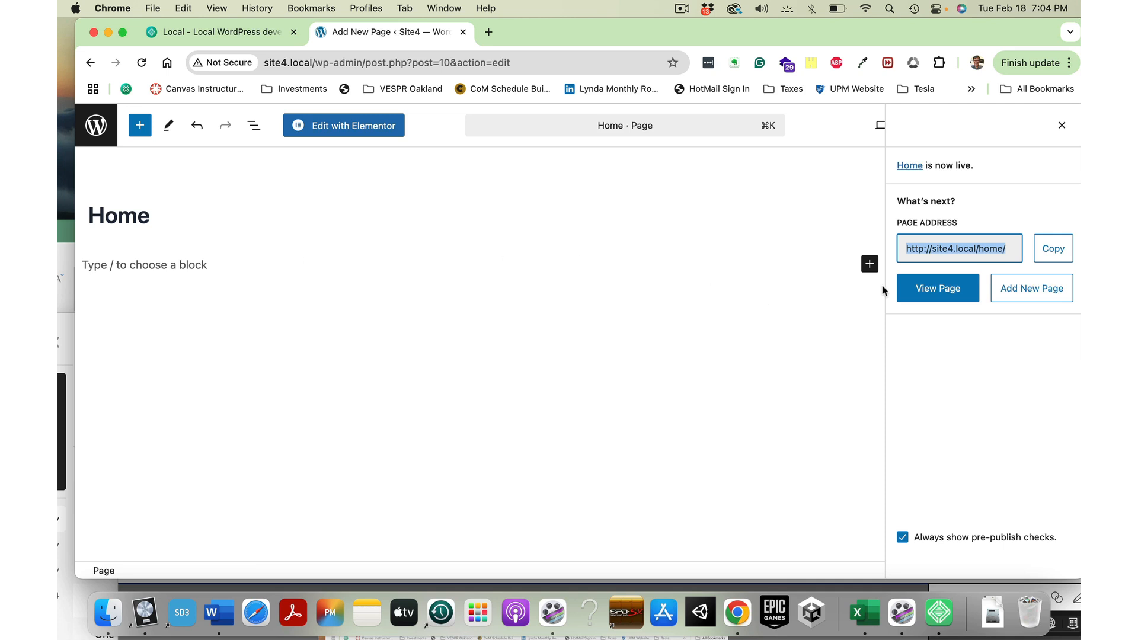
click(1047, 255)
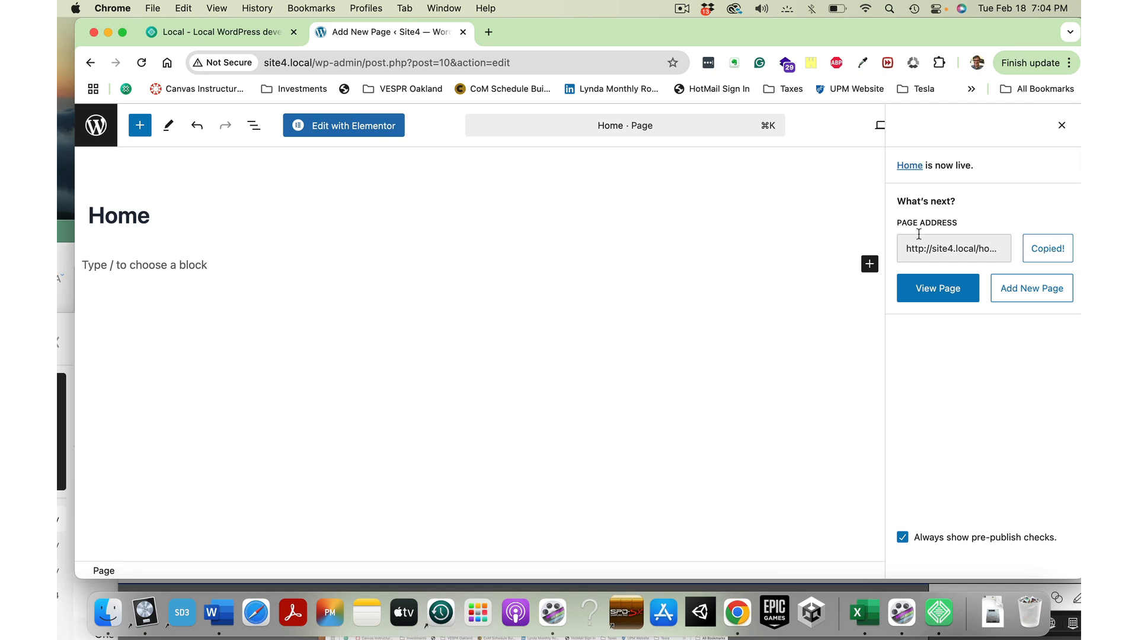
click(488, 32)
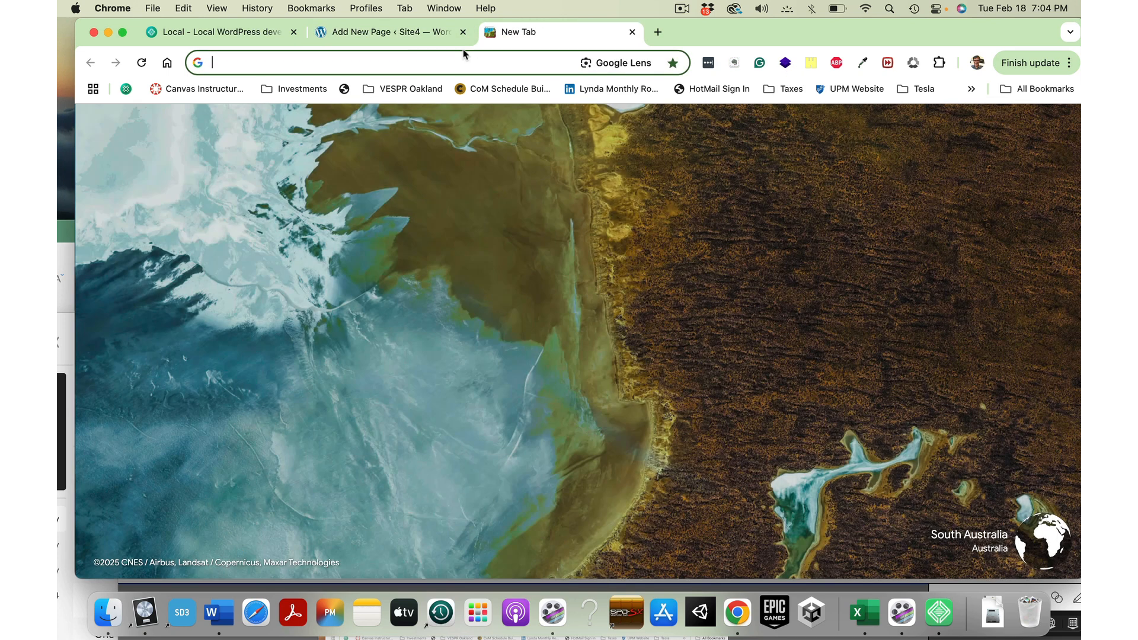
click(449, 64)
key(super+v)
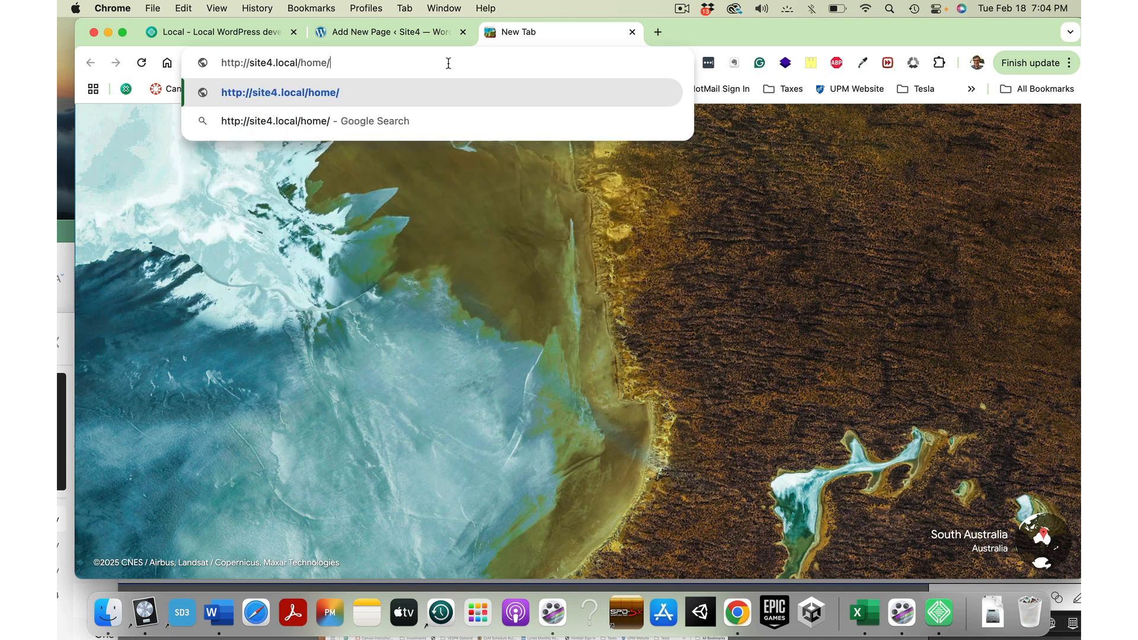
key(Return)
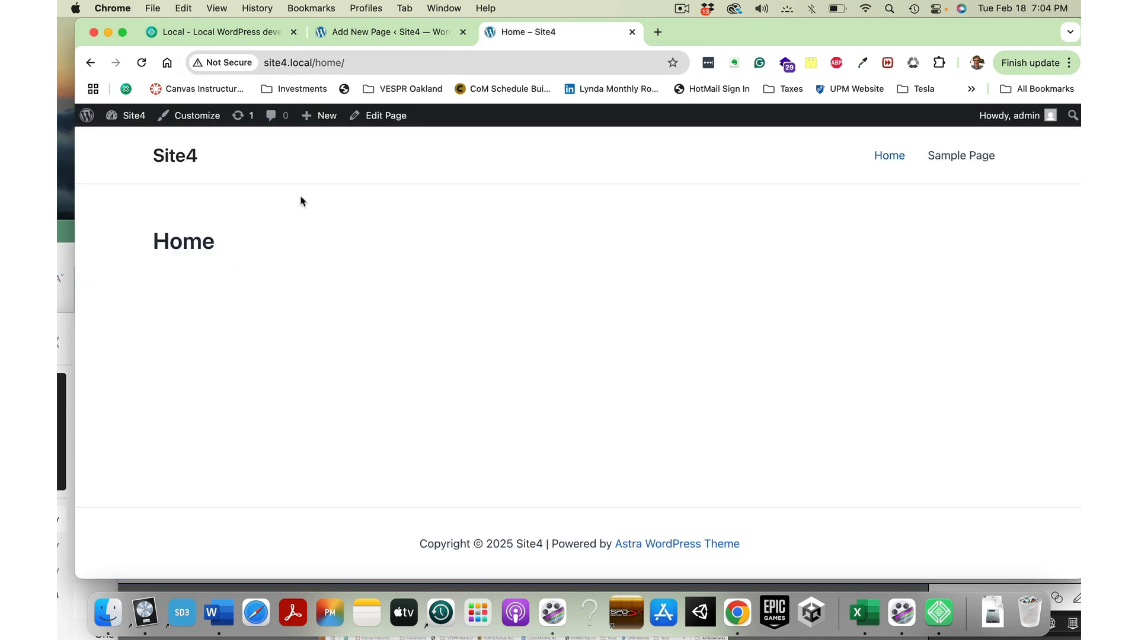
- Return from the page editor to the WordPress dashboard and open the site's menu editor
click(364, 32)
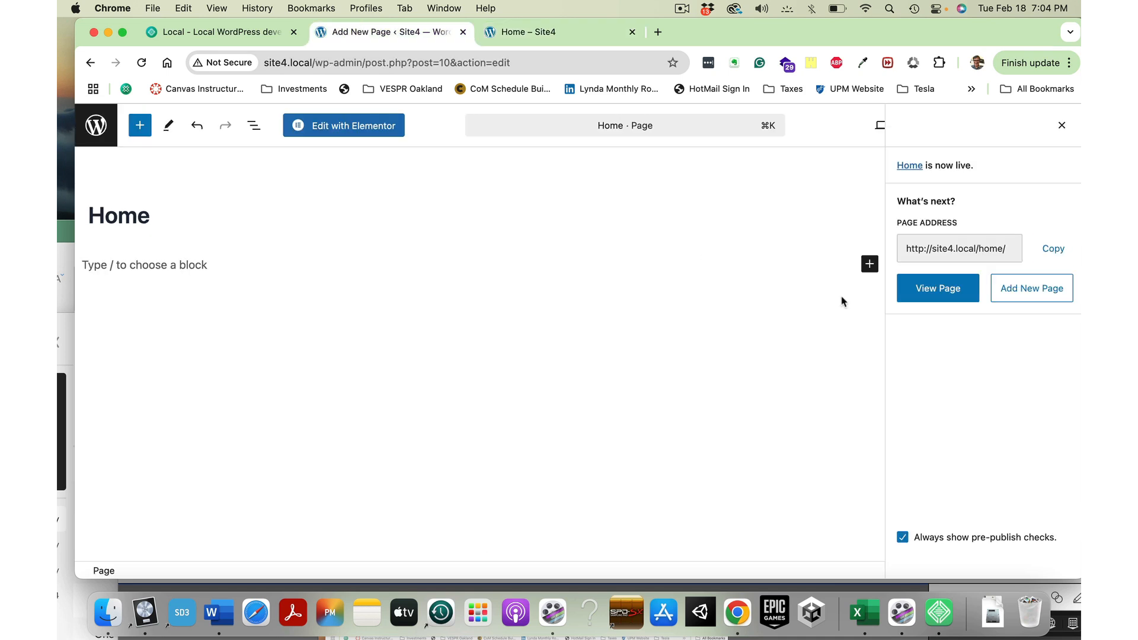
click(93, 133)
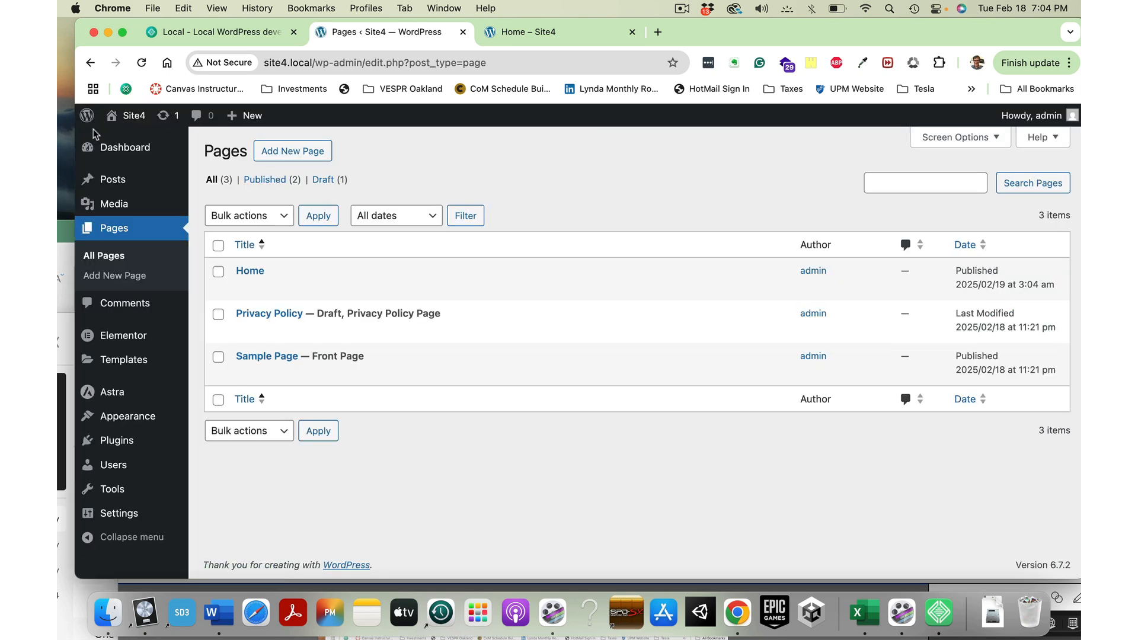
mouse_move(94, 145)
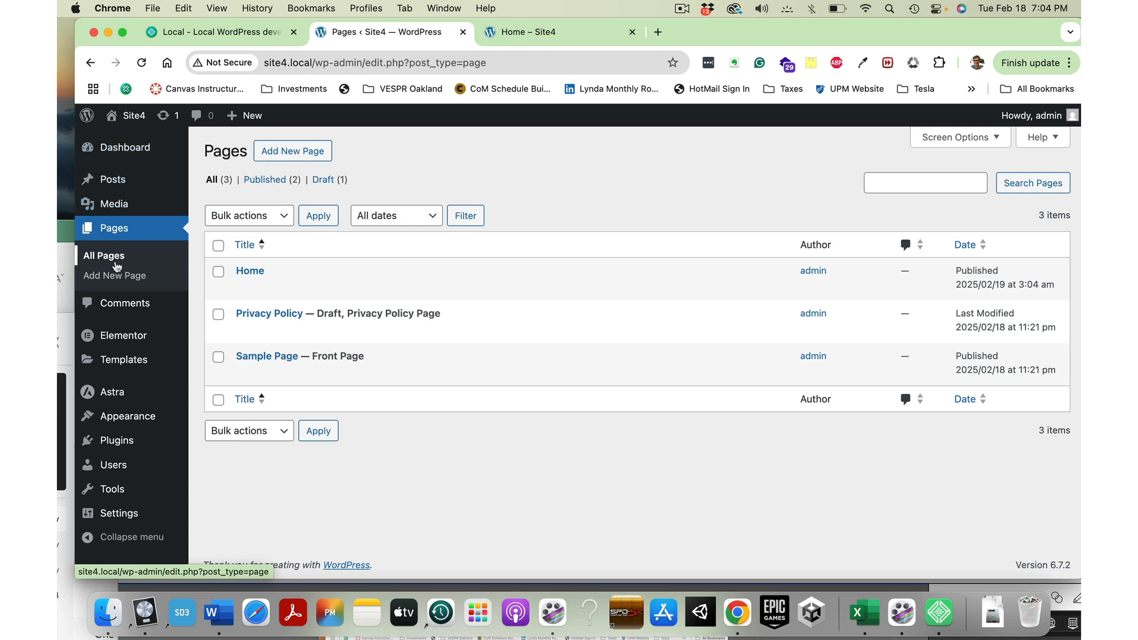
mouse_move(119, 363)
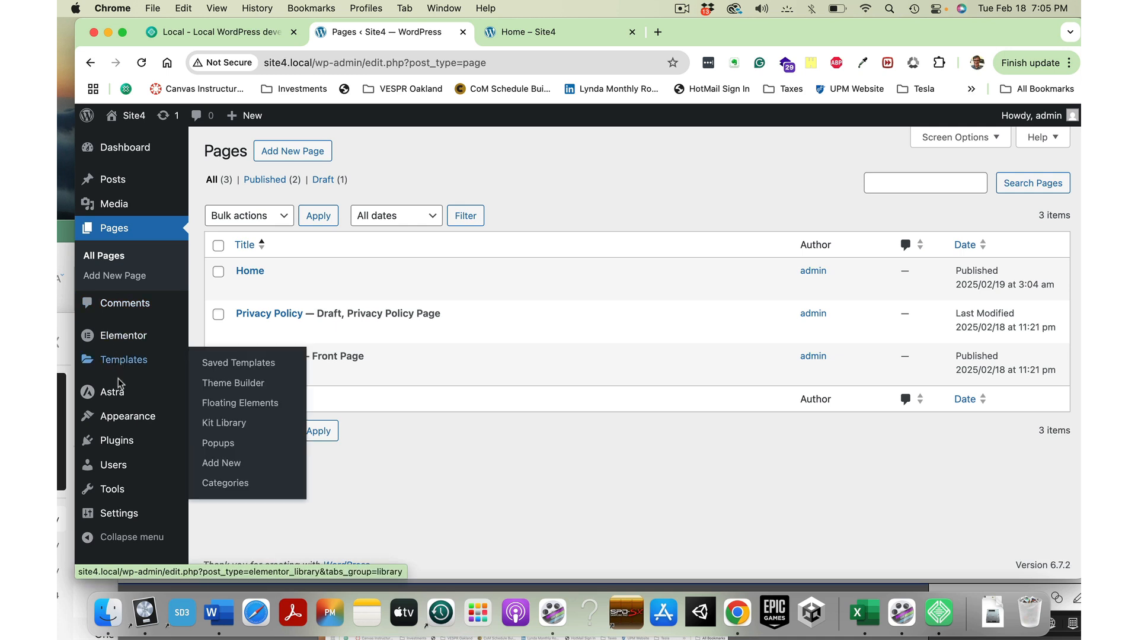
mouse_move(122, 415)
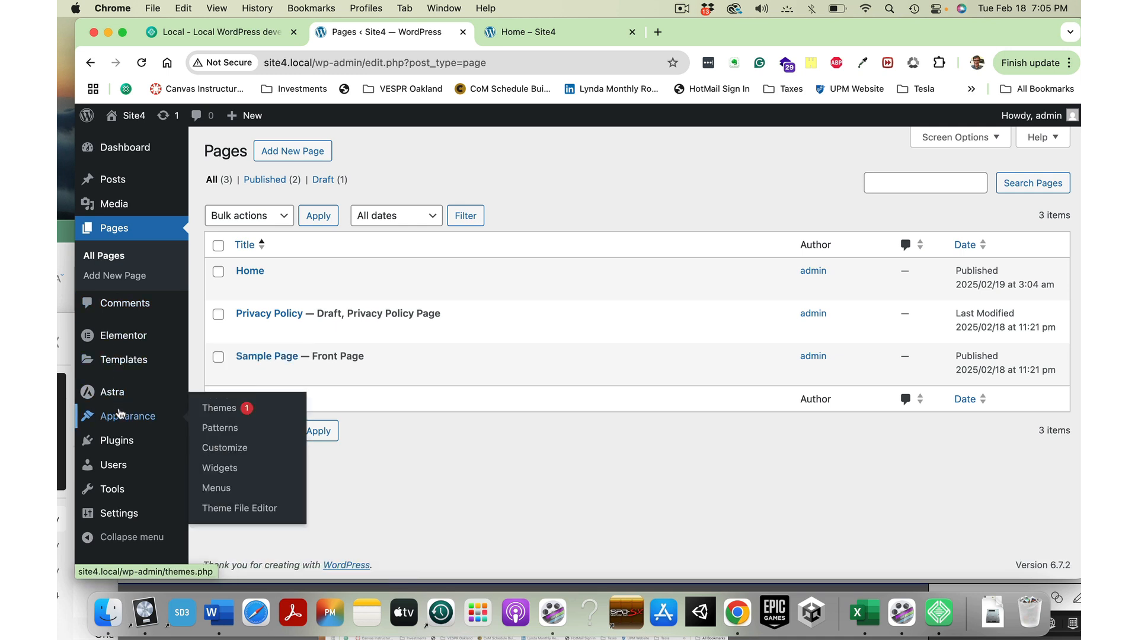
click(217, 490)
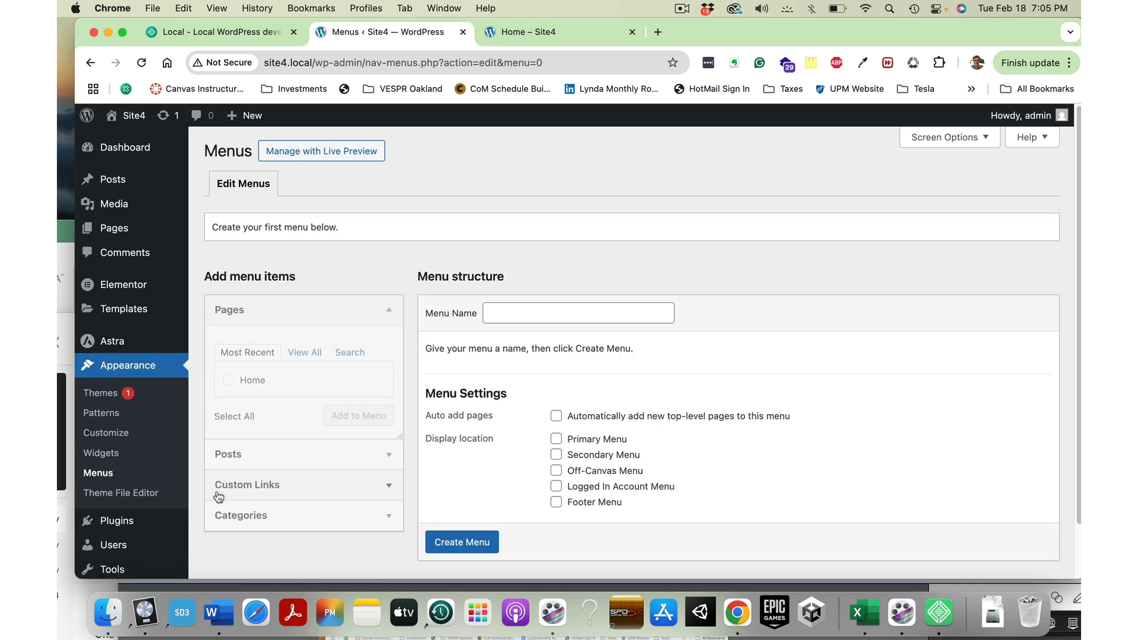
- Create a navigation menu named "TOP" with its display location set to Primary Menu
scroll(218, 497, down, 1)
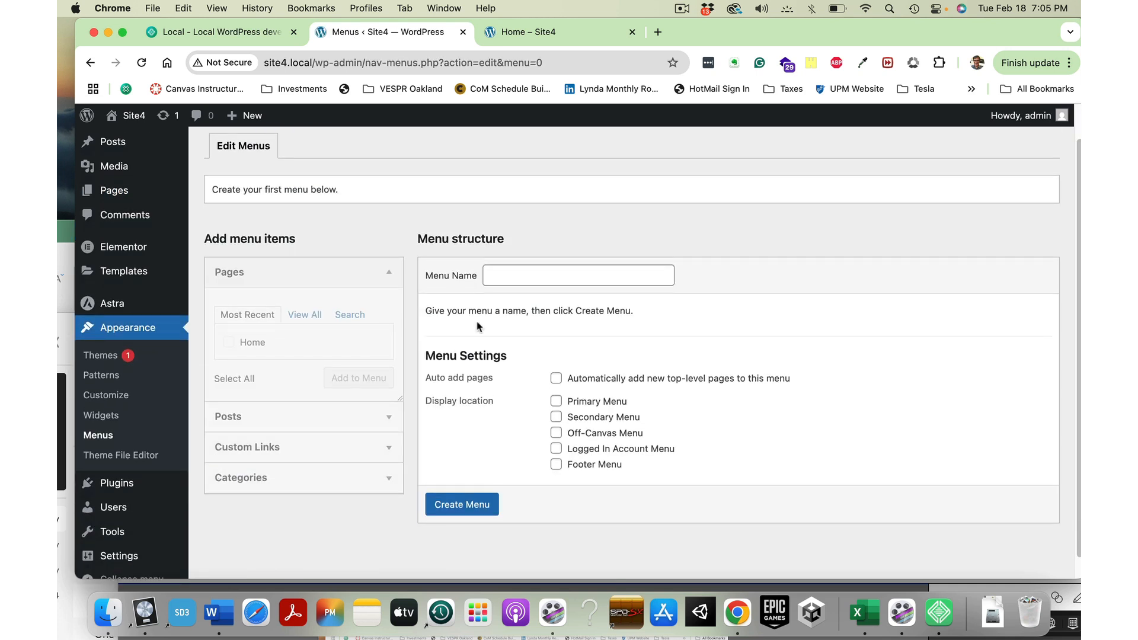
click(502, 280)
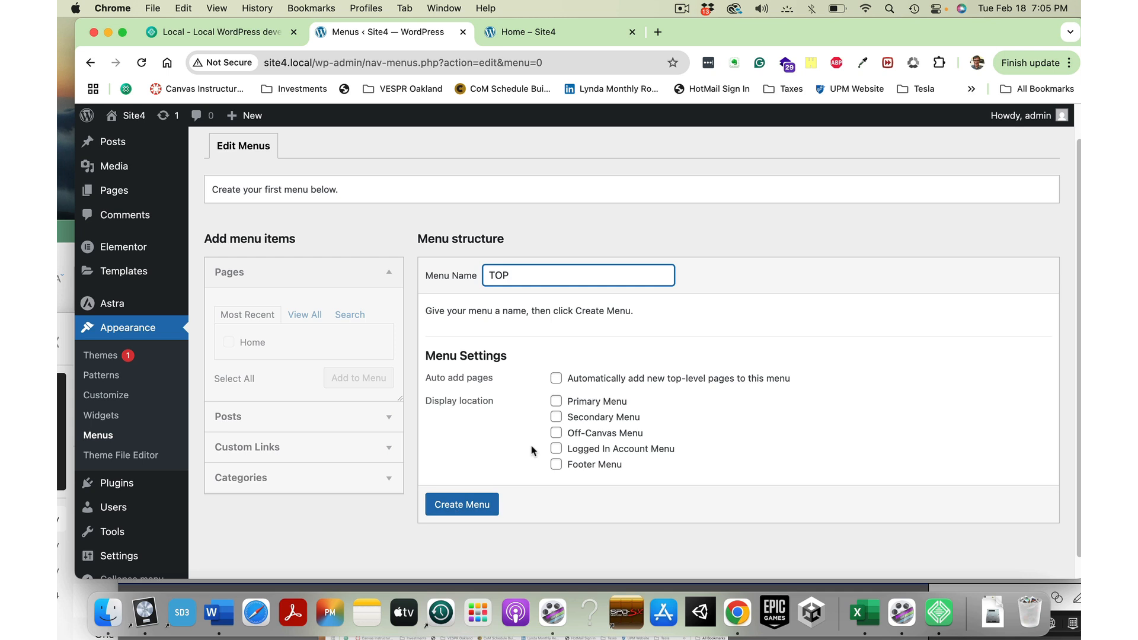
click(556, 402)
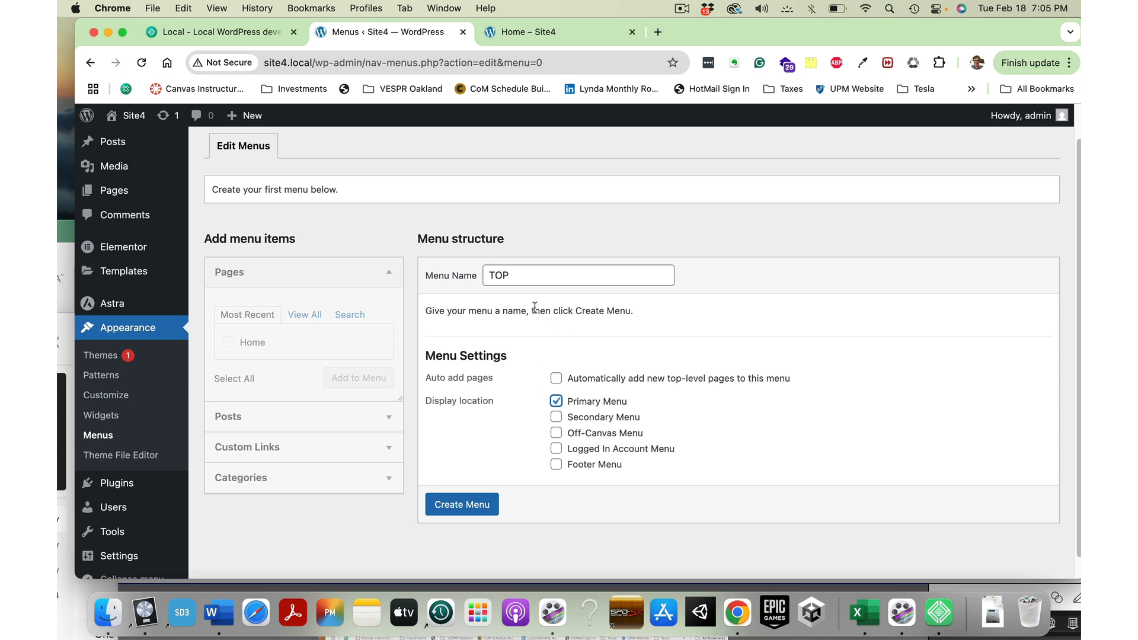
click(463, 505)
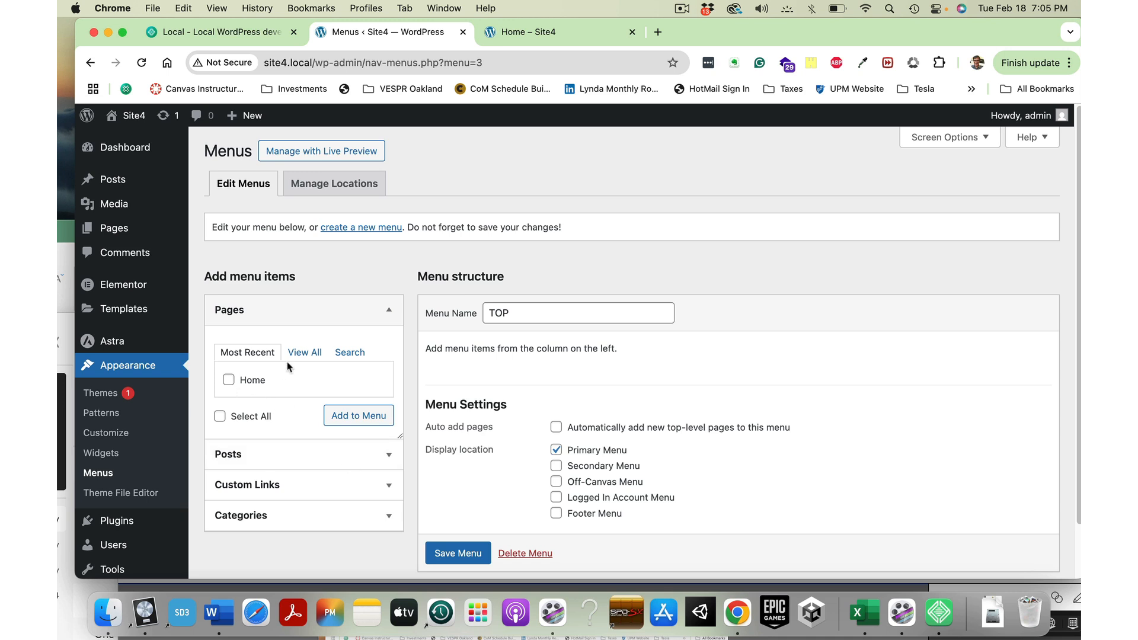
- Add the Sample Page and Home pages to the TOP menu from the full list of pages
click(229, 380)
click(305, 354)
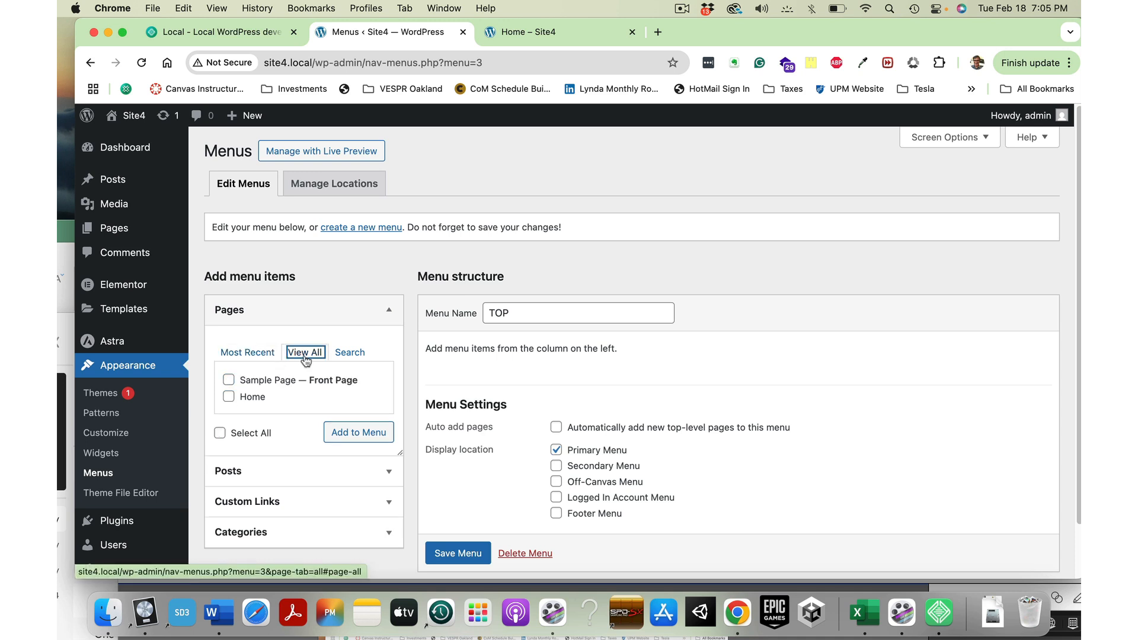
click(229, 380)
click(229, 397)
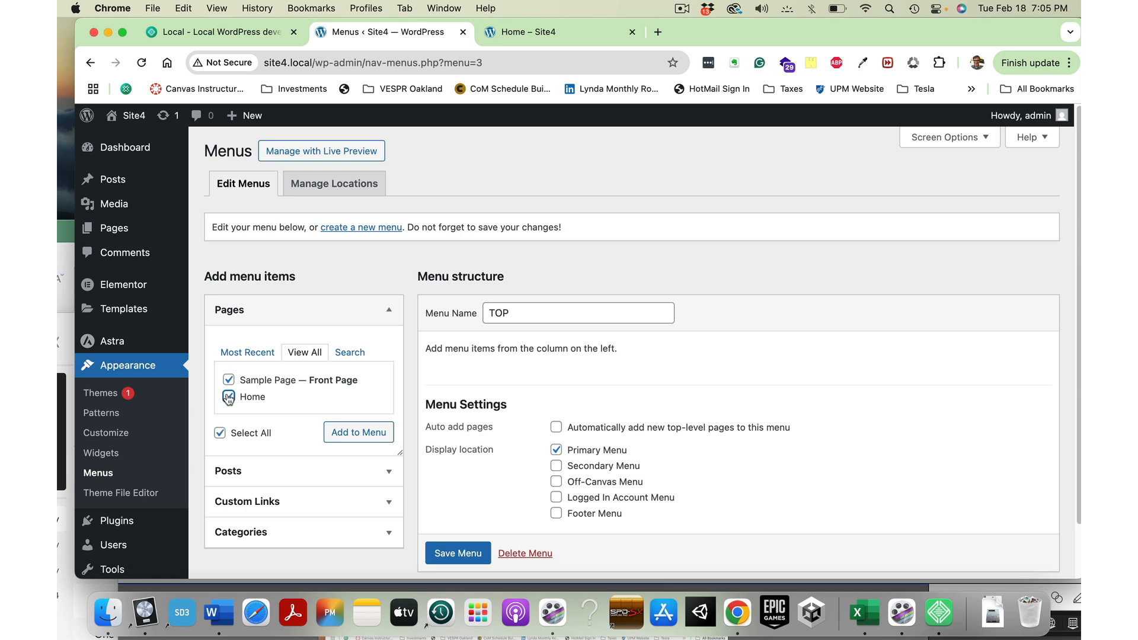
click(337, 436)
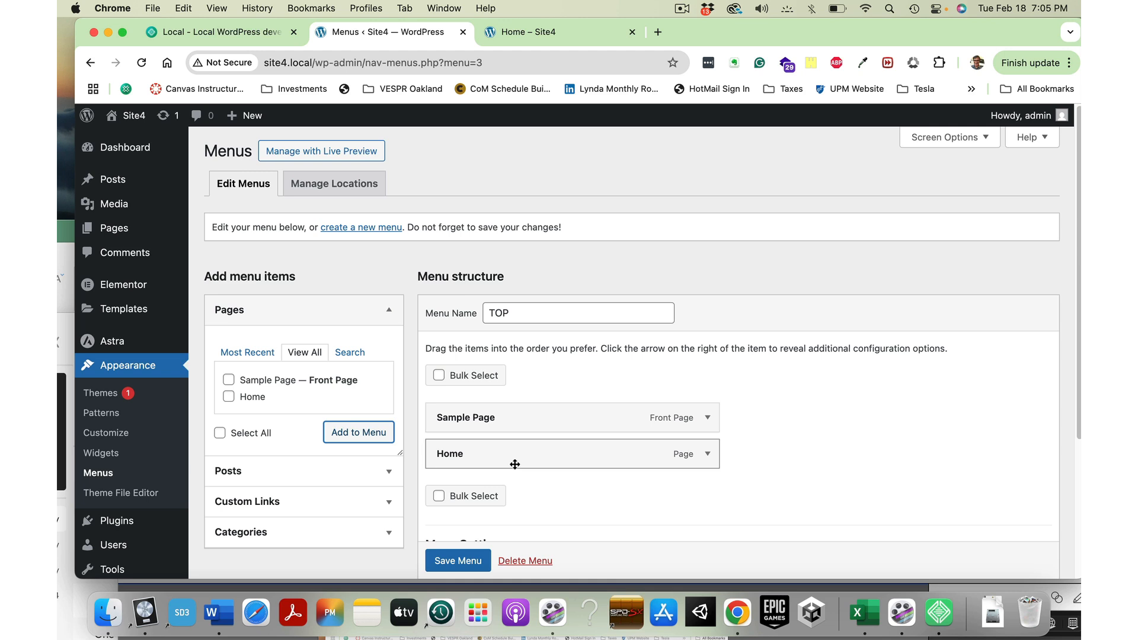
- Place Home first in the TOP menu with Sample Page as its sub item, save the menu and check the live site's navigation
mouse_move(514, 464)
mouse_down()
mouse_move(524, 409)
mouse_move(533, 445)
mouse_move(488, 448)
mouse_move(485, 418)
mouse_move(495, 409)
mouse_move(483, 453)
mouse_move(501, 453)
mouse_up()
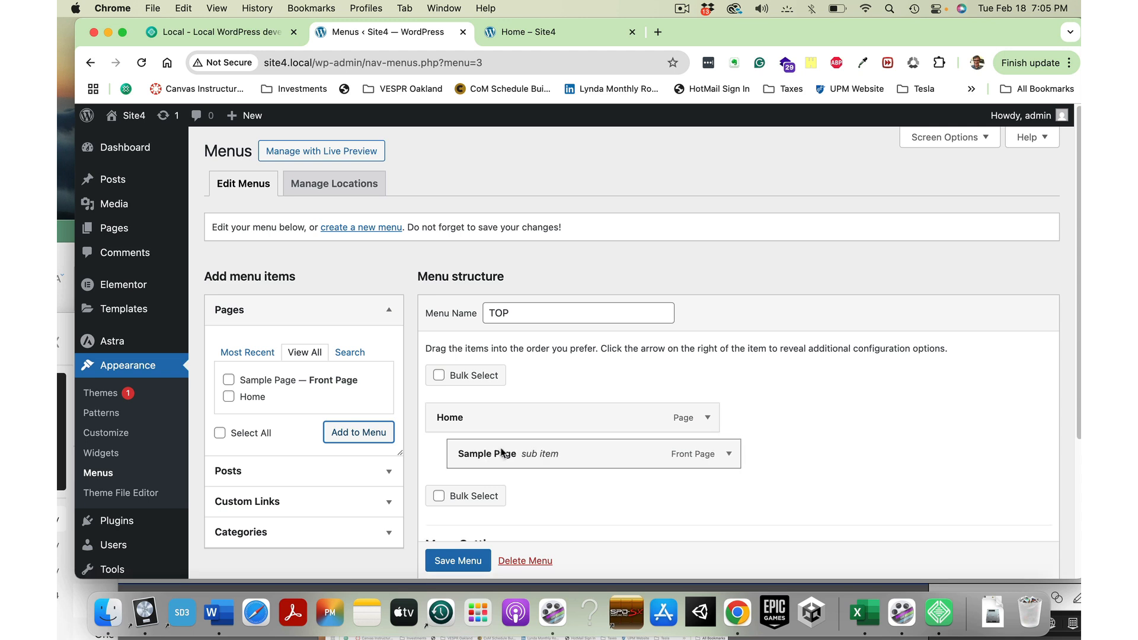
click(452, 561)
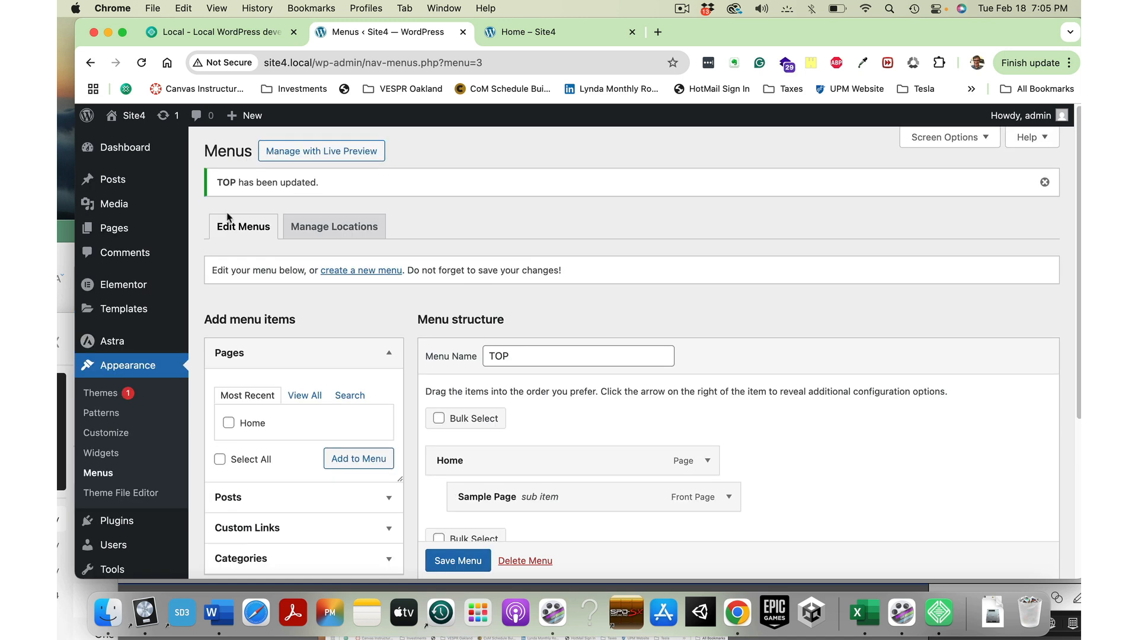
mouse_move(128, 116)
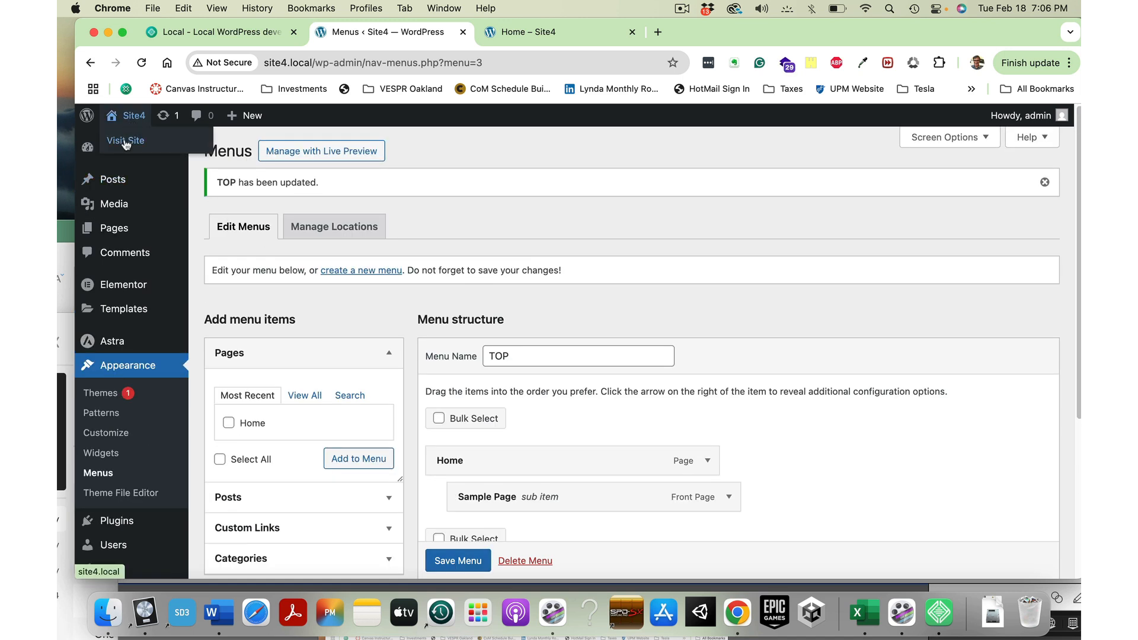
click(126, 142)
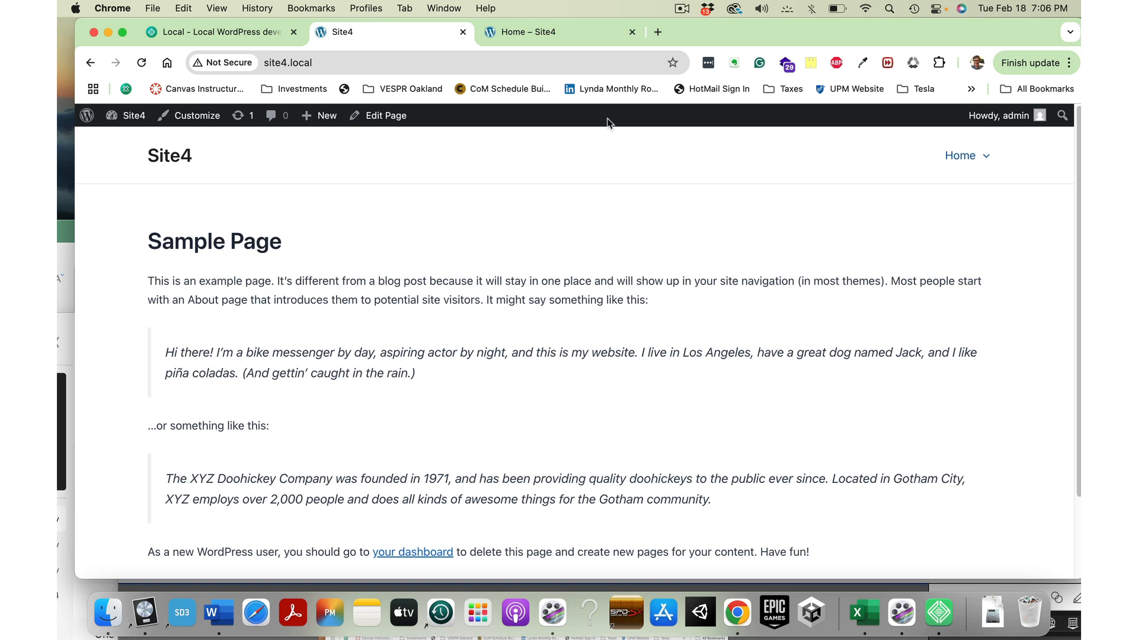
mouse_move(959, 155)
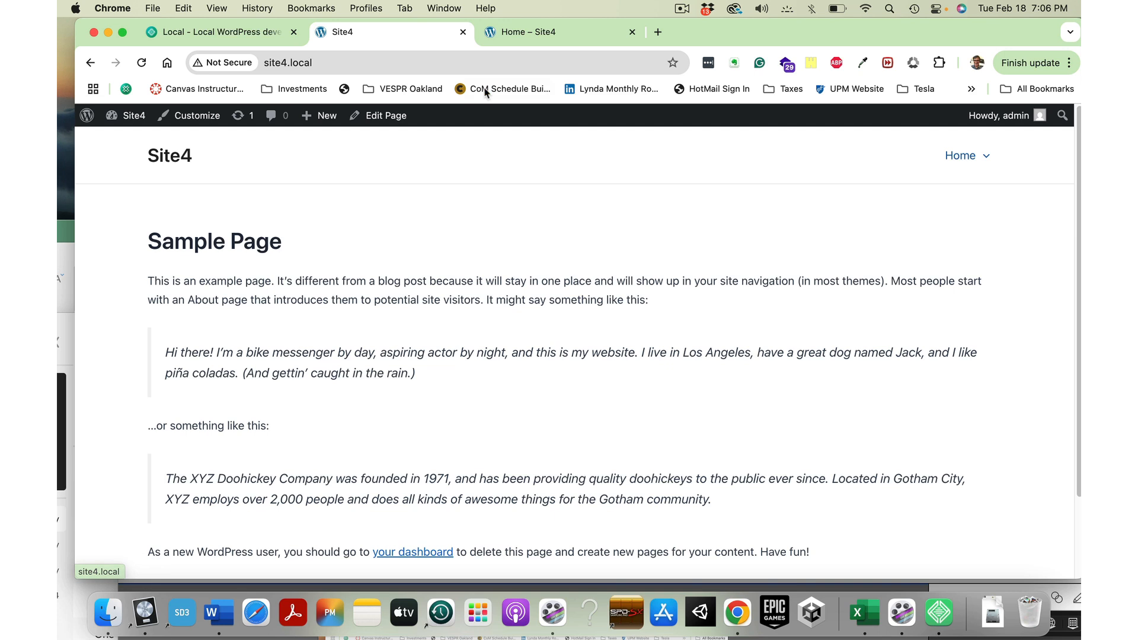
- Reopen the site's menu editor, move Sample Page out from under Home to the top level, and save the TOP menu
click(204, 117)
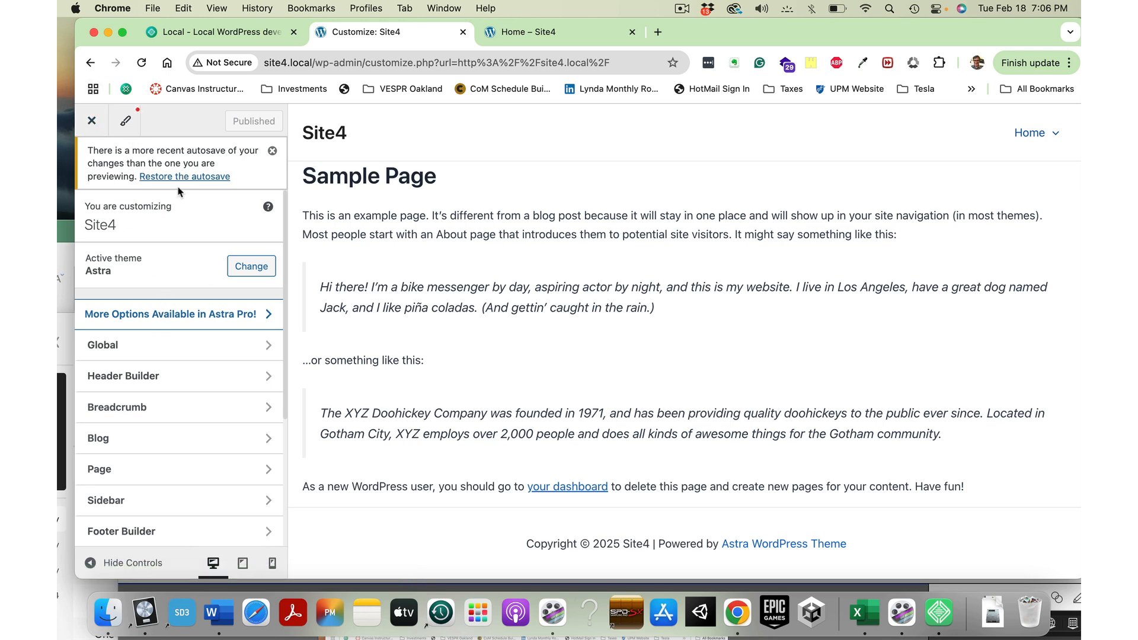
click(90, 64)
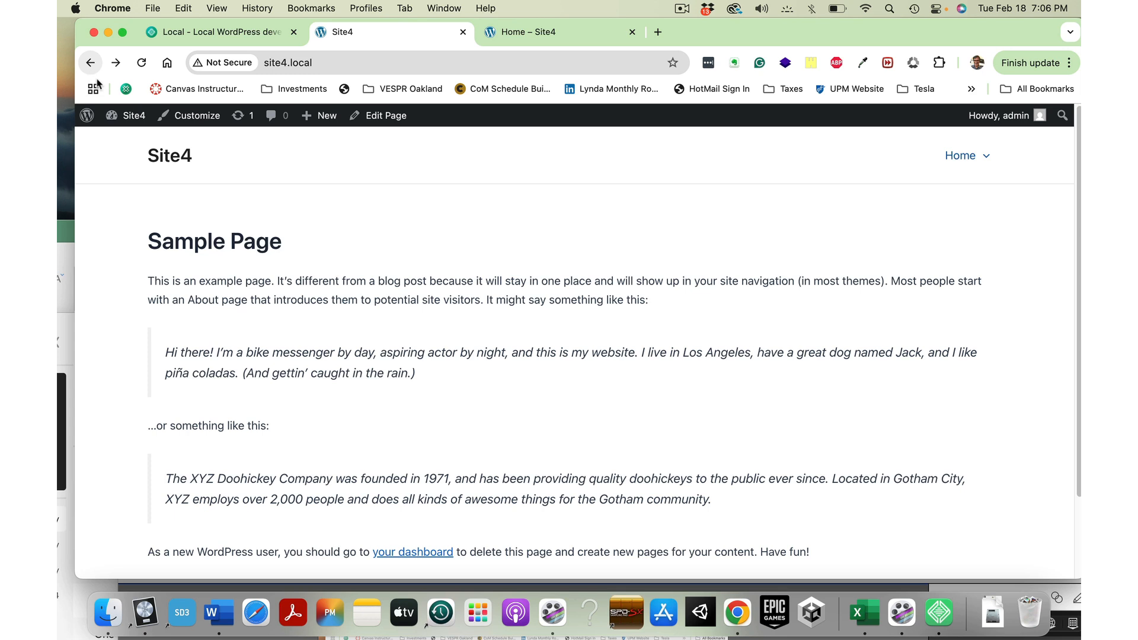
click(102, 138)
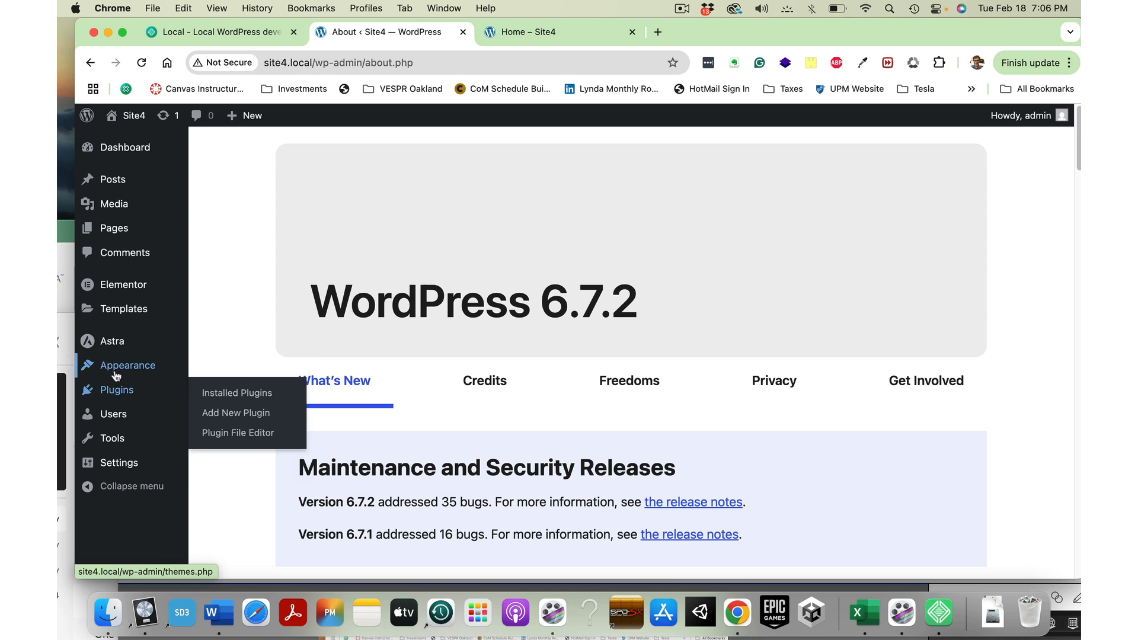
mouse_move(118, 369)
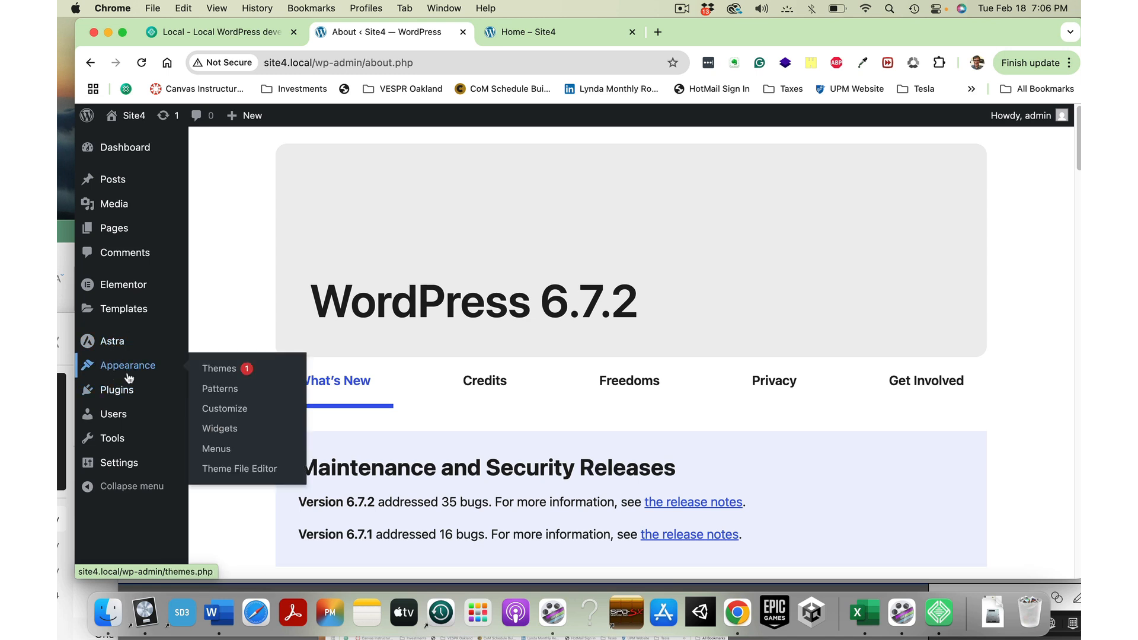
click(214, 452)
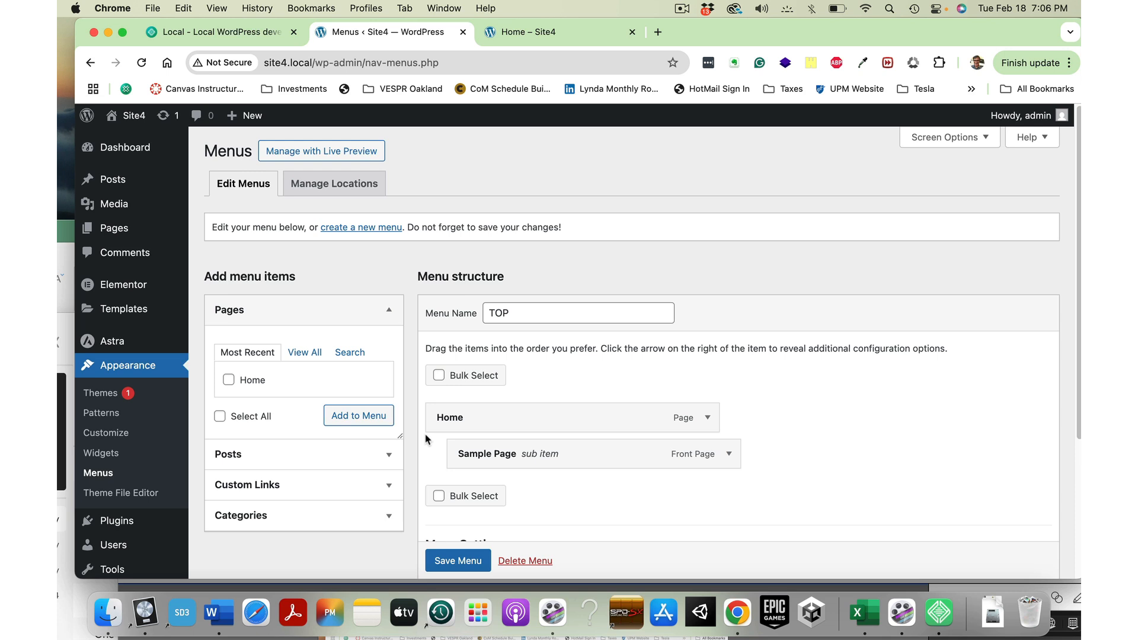
drag(495, 451, 477, 455)
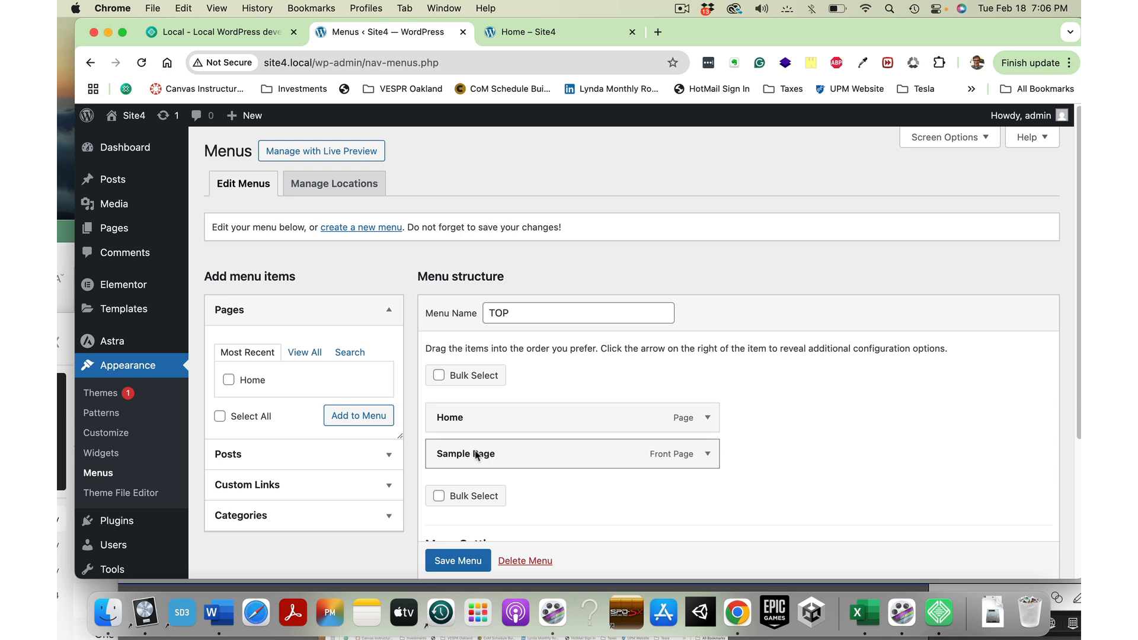
click(462, 567)
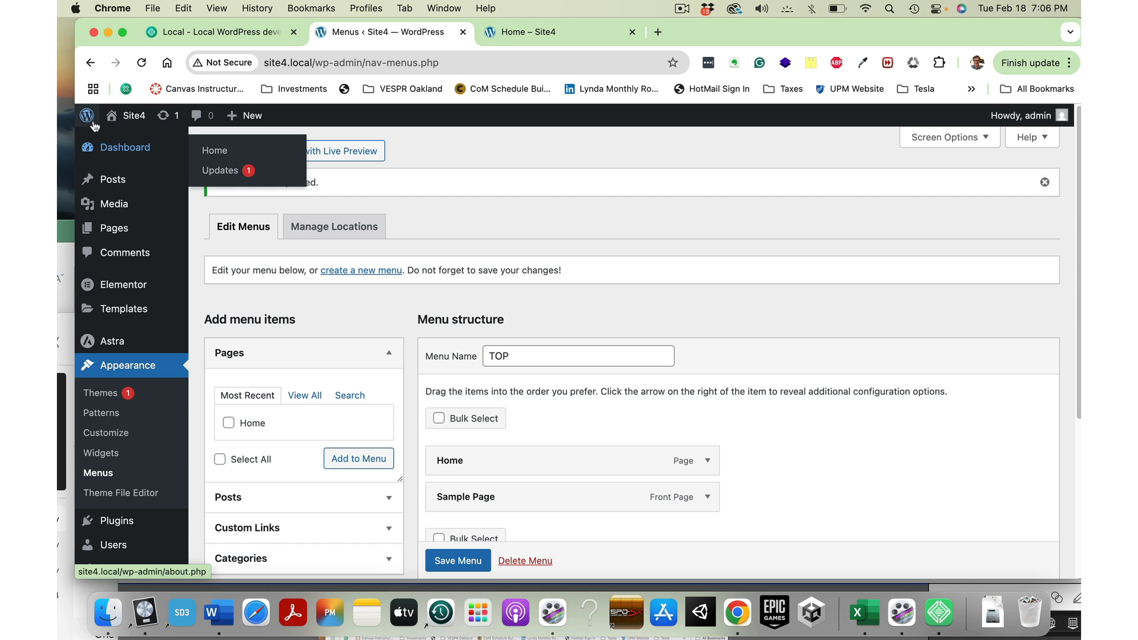
click(92, 122)
mouse_move(85, 121)
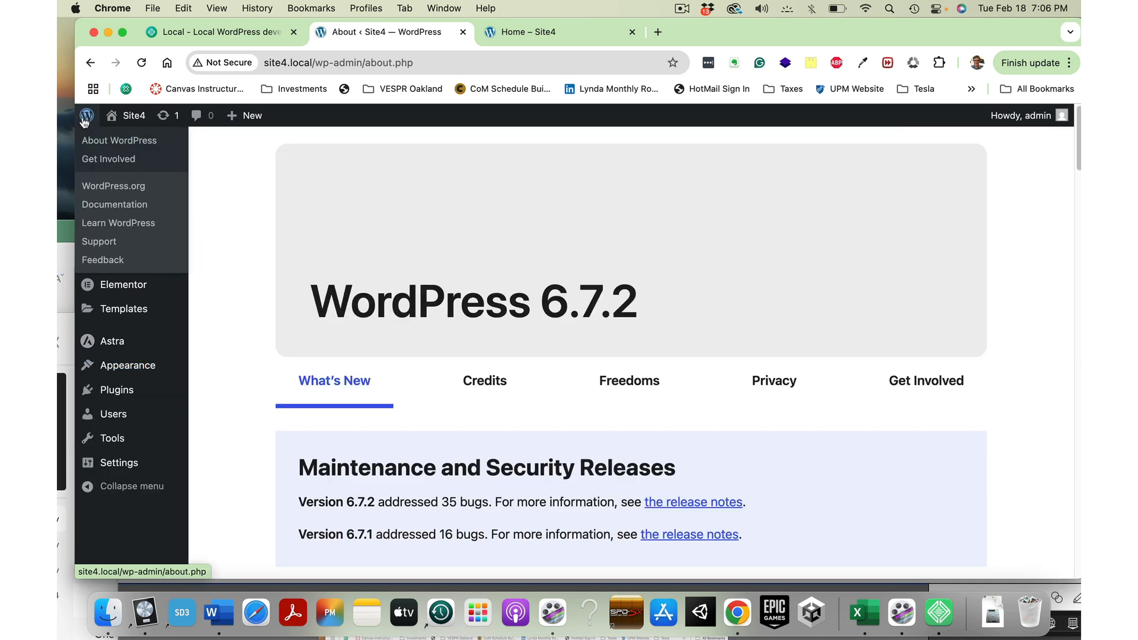
click(131, 142)
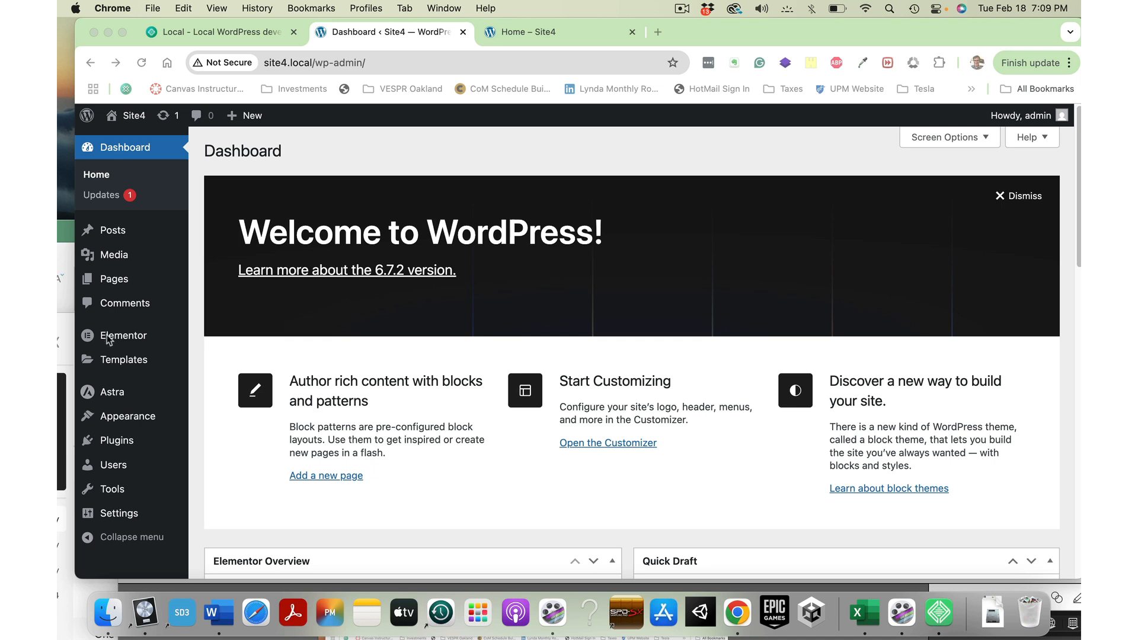
- Open the TOP menu for editing in the Astra theme customizer
click(110, 392)
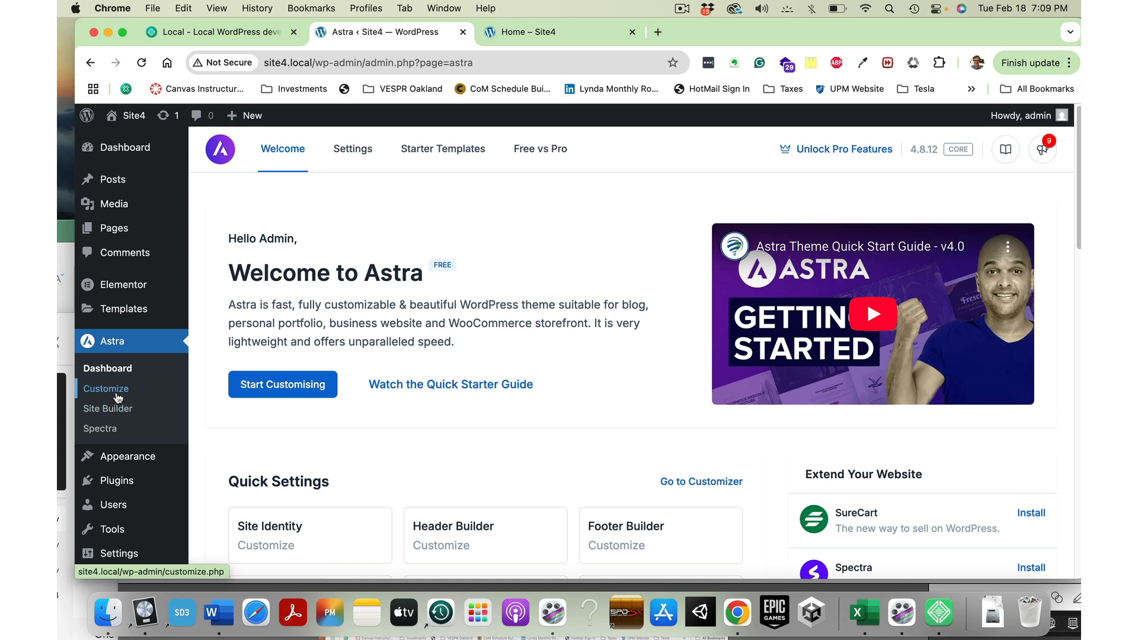
click(118, 392)
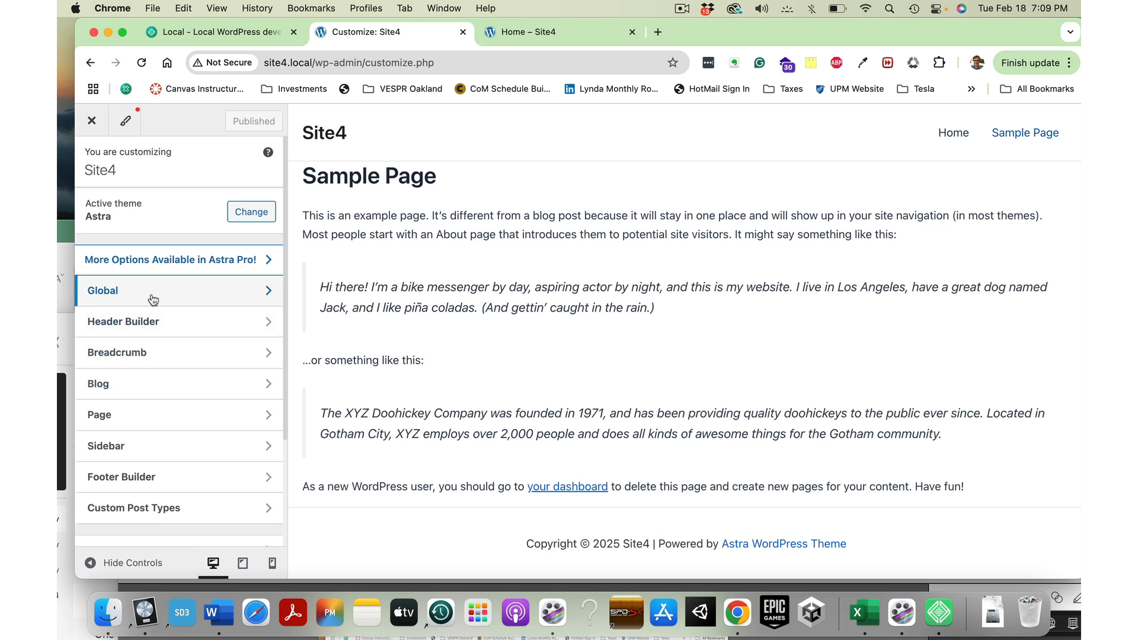
scroll(132, 409, down, 5)
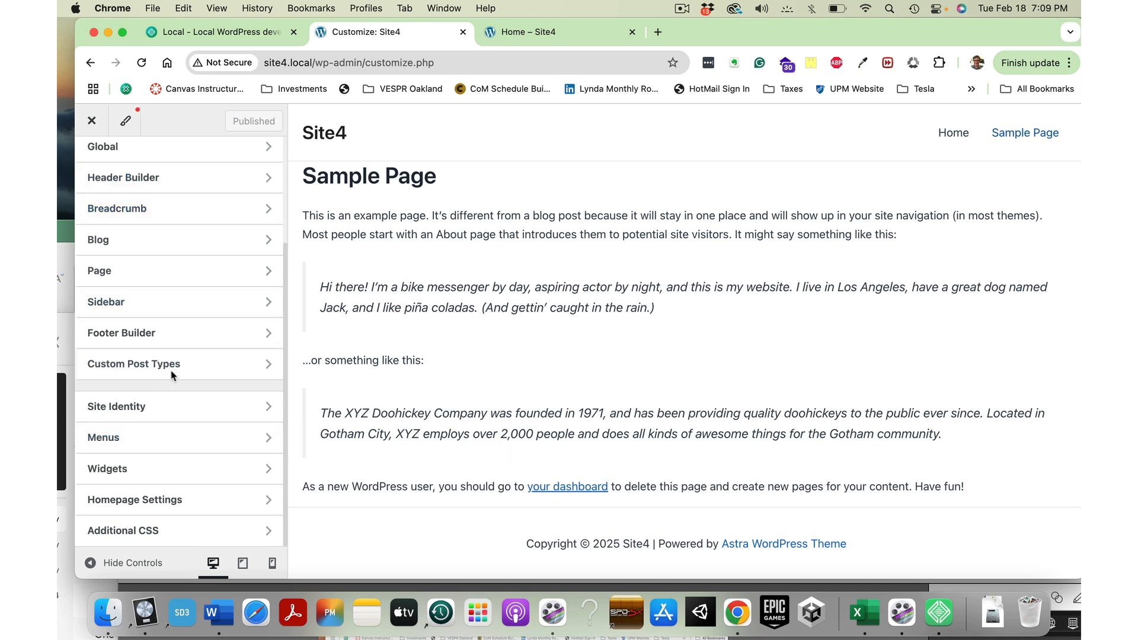
click(228, 443)
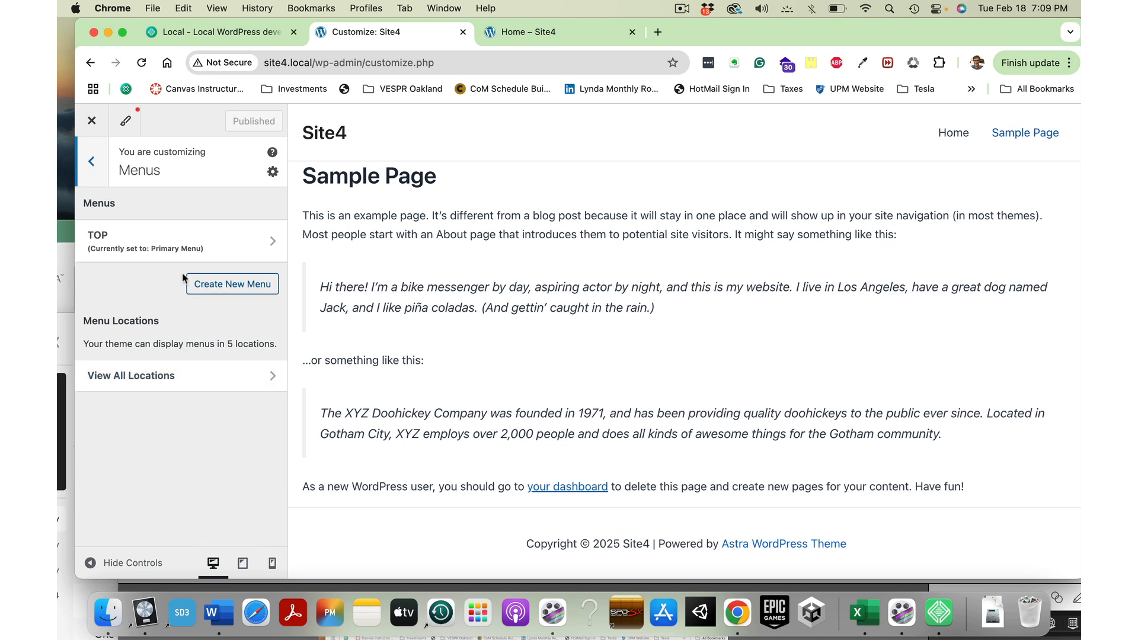
click(259, 249)
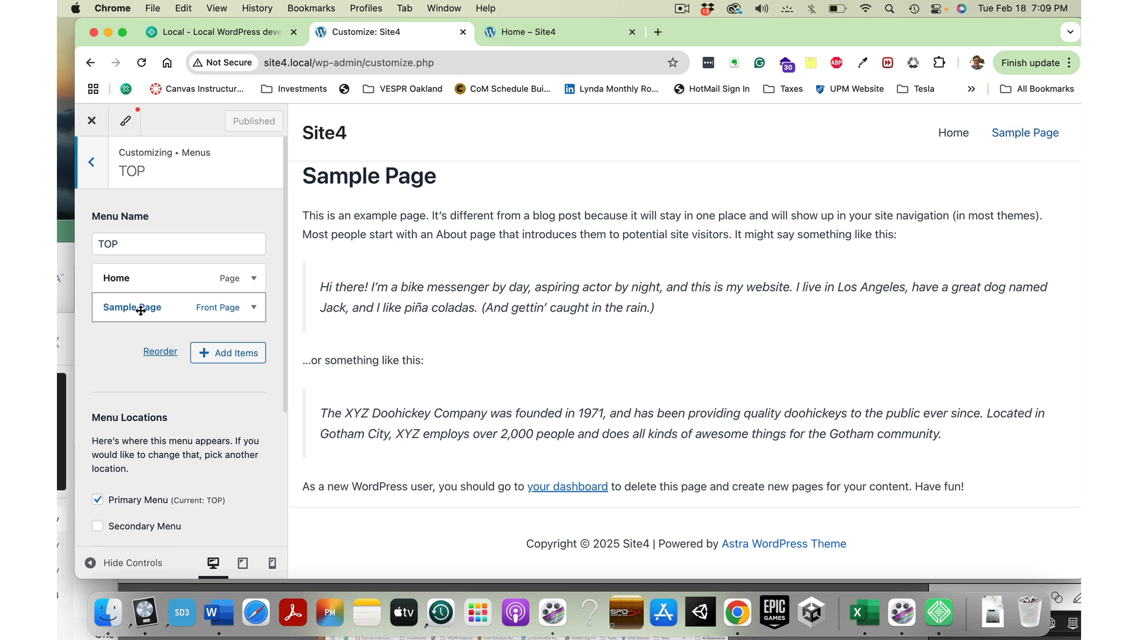
mouse_move(140, 311)
mouse_down()
mouse_move(170, 292)
mouse_move(168, 280)
mouse_move(143, 309)
mouse_up()
click(211, 354)
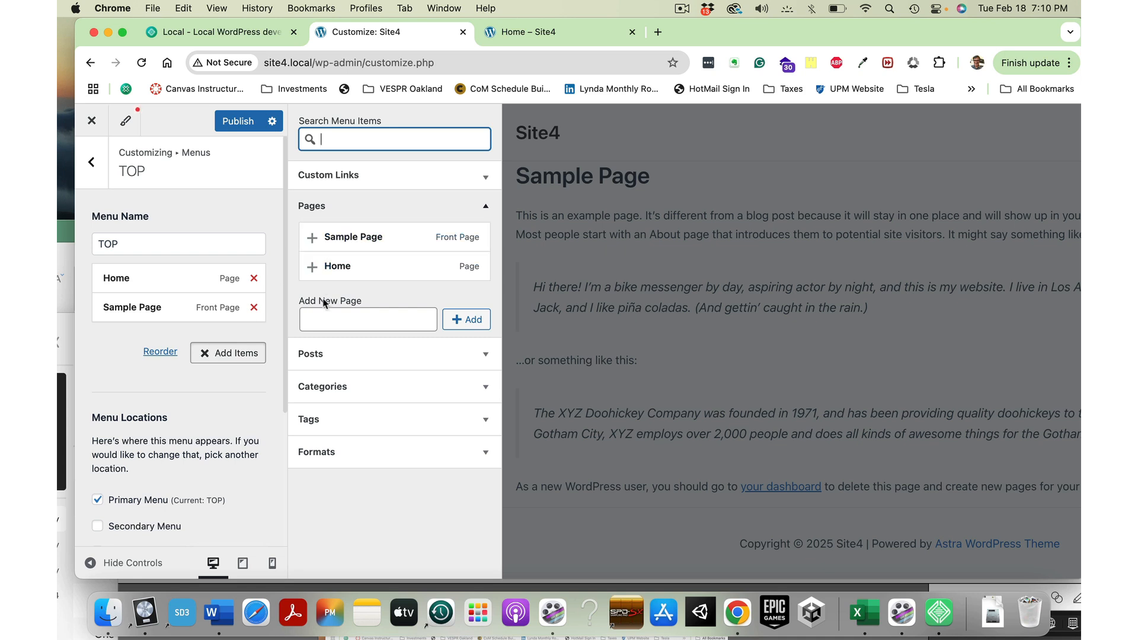
click(349, 176)
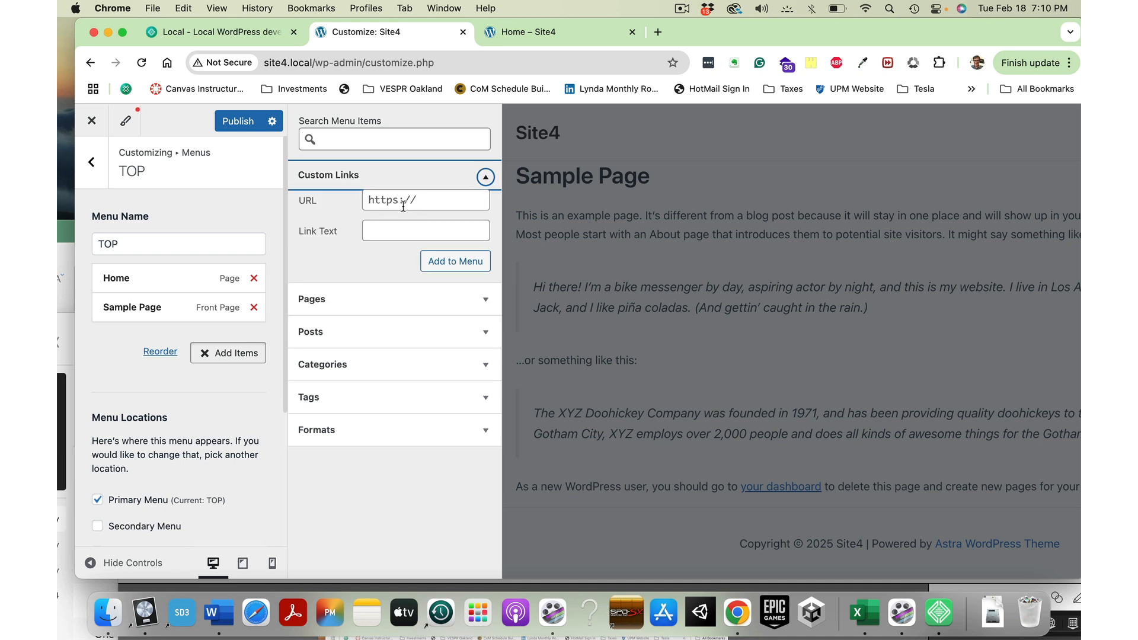
click(387, 233)
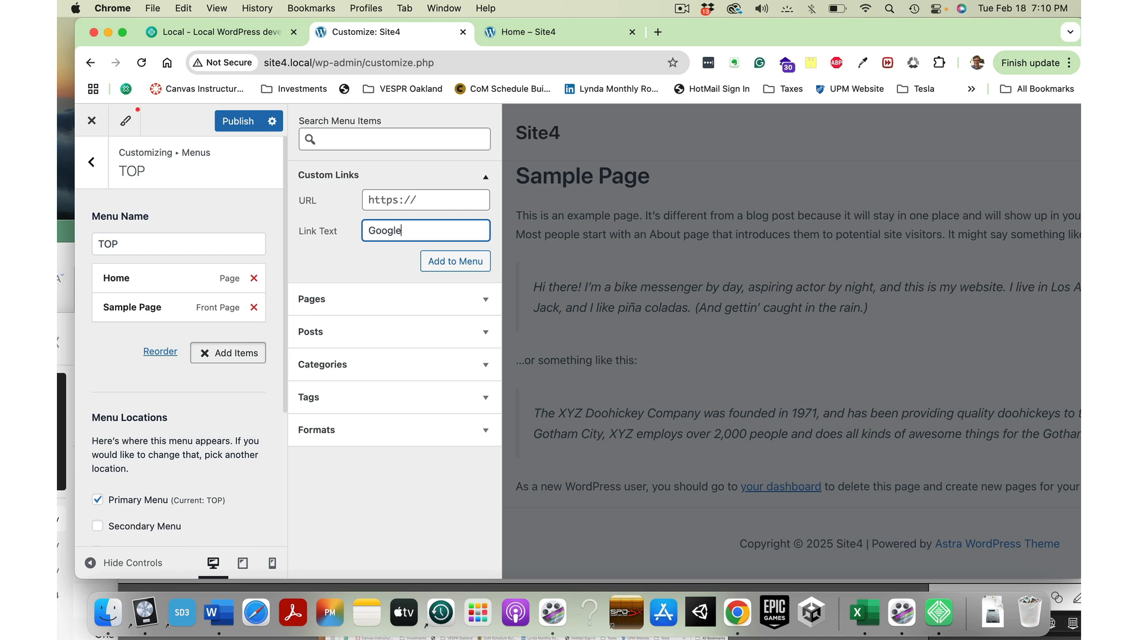
click(422, 205)
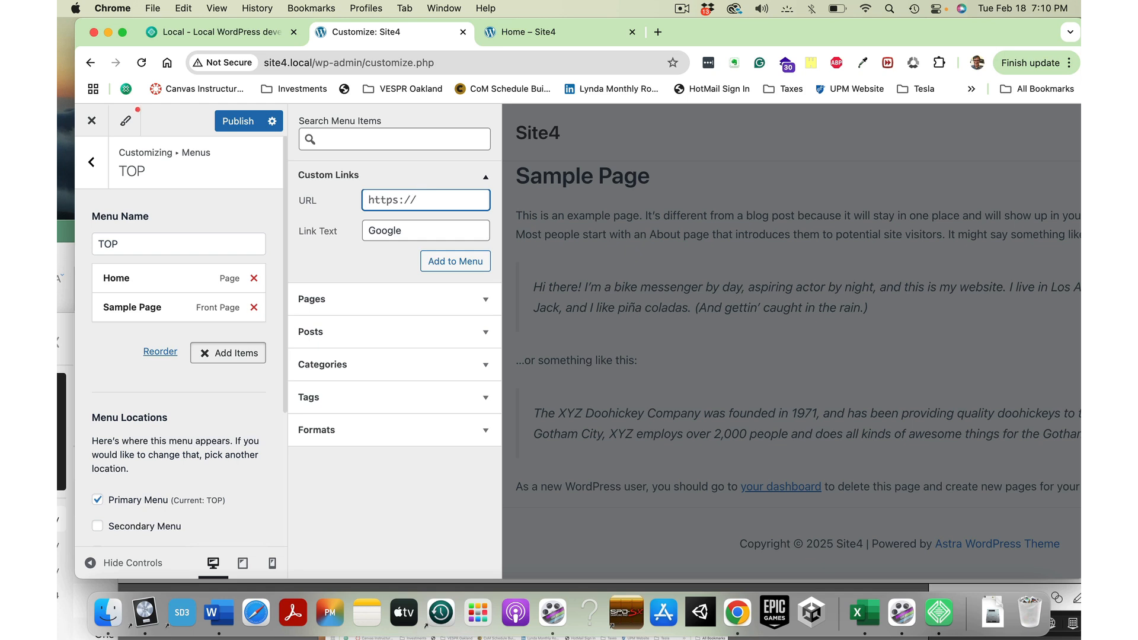
text(http://www.google.com)
click(445, 262)
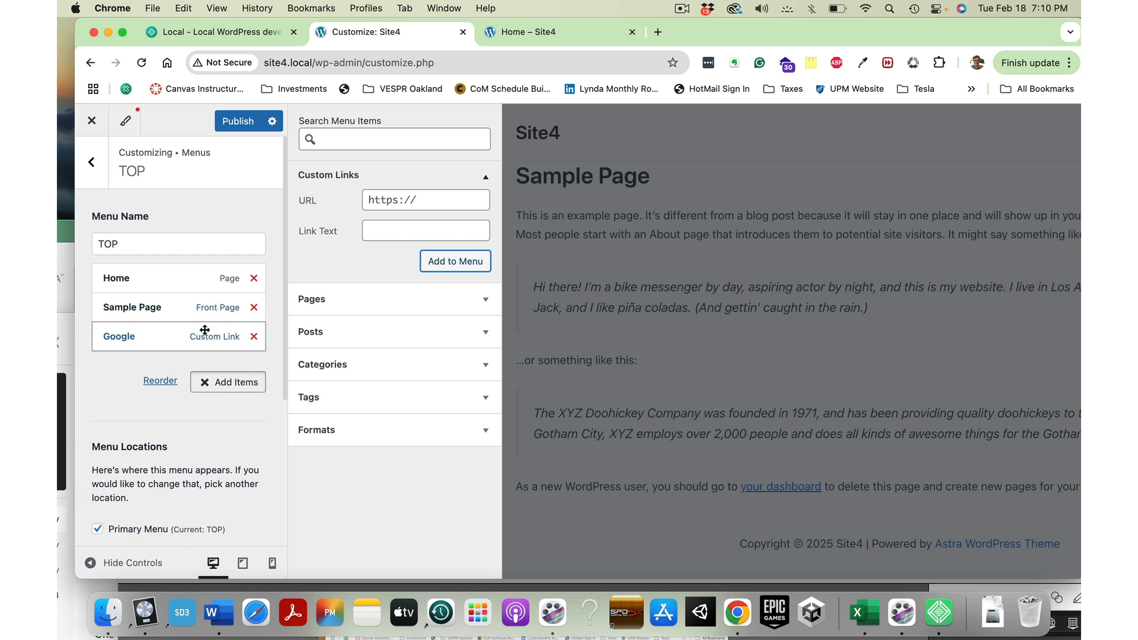
click(238, 123)
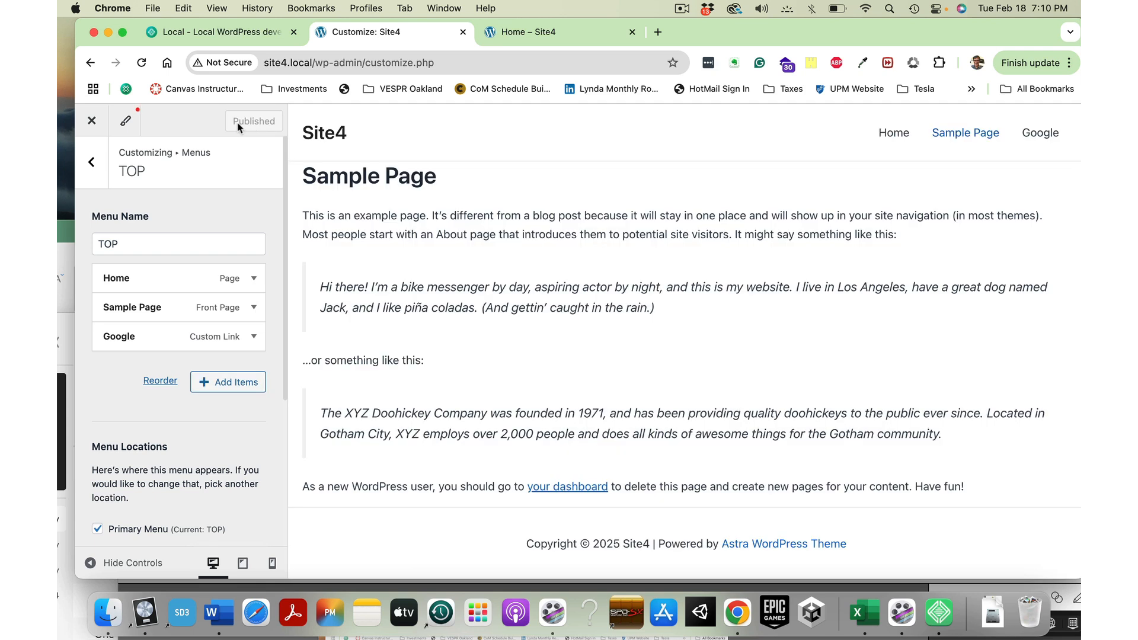
- Start a new menu in the customizer and examine the display locations offered for it
click(92, 162)
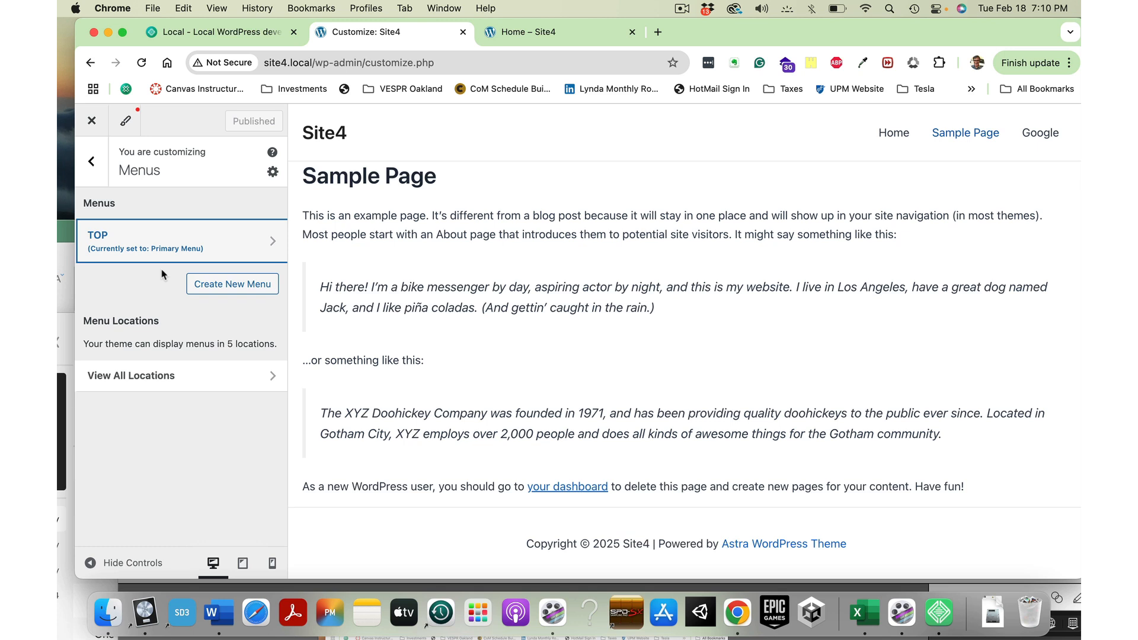
click(221, 287)
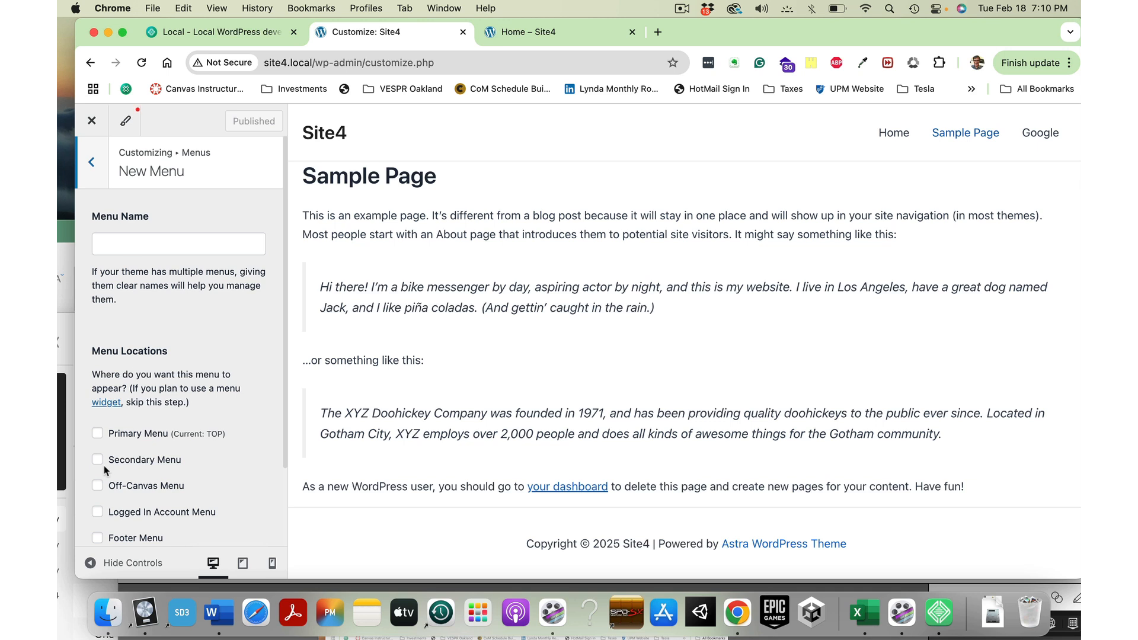
scroll(104, 469, down, 3)
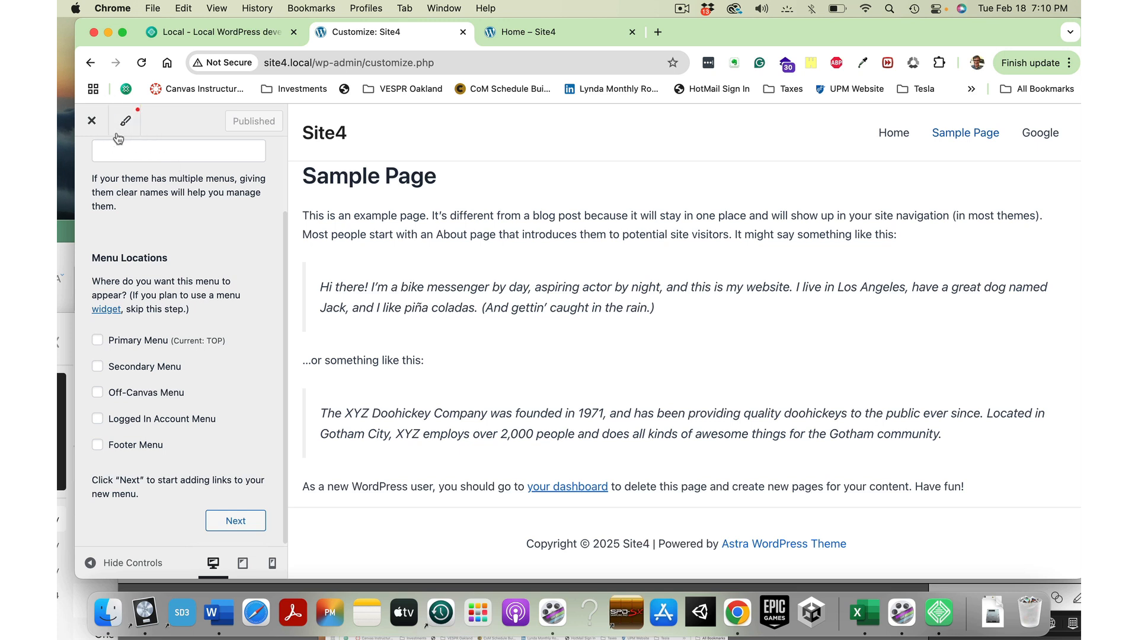
- Leave the customizer without creating the new menu and view the live site
click(92, 123)
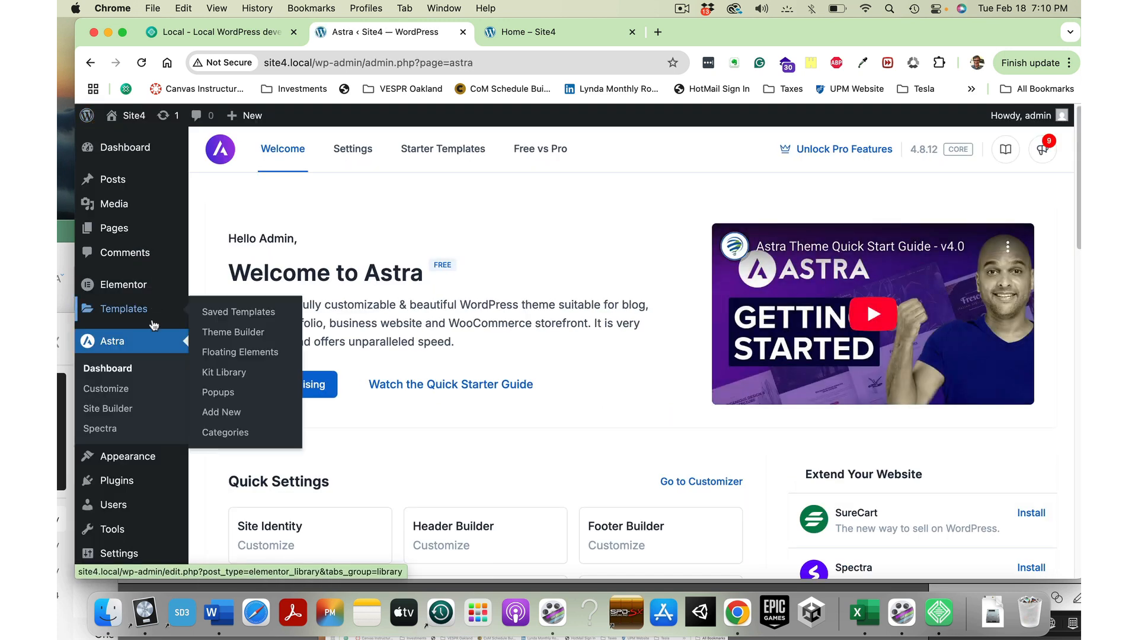
mouse_move(124, 495)
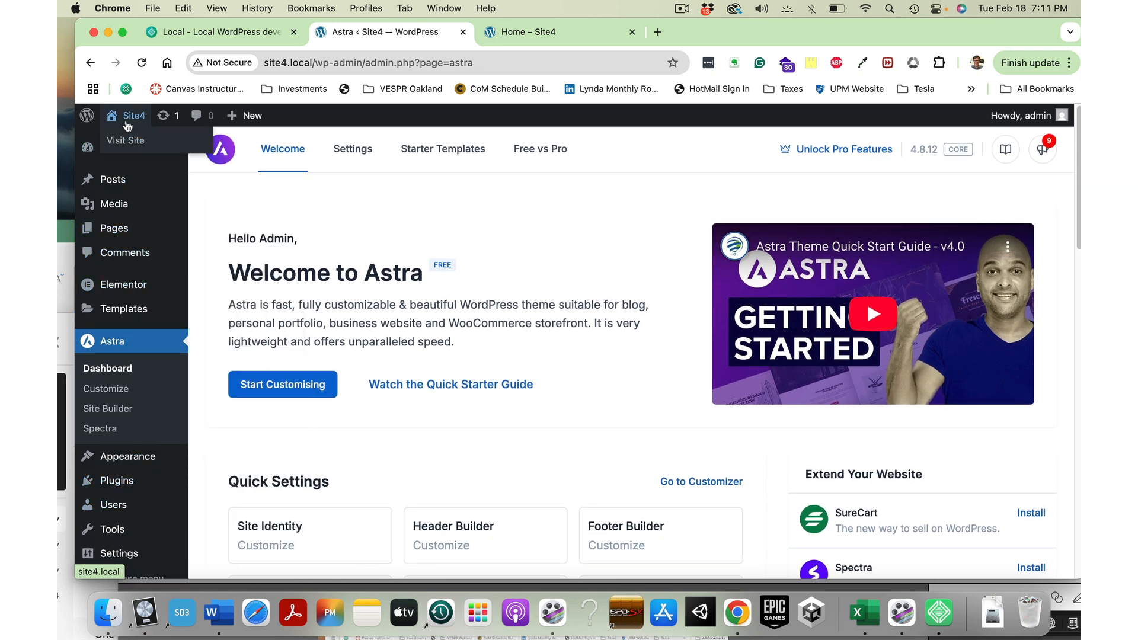
click(127, 141)
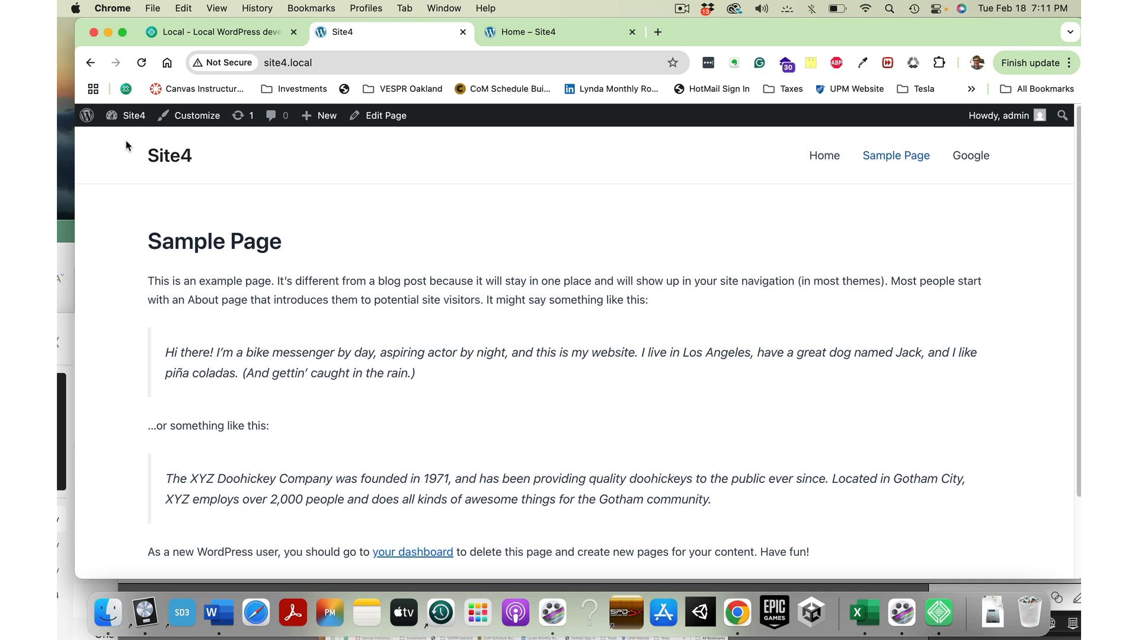